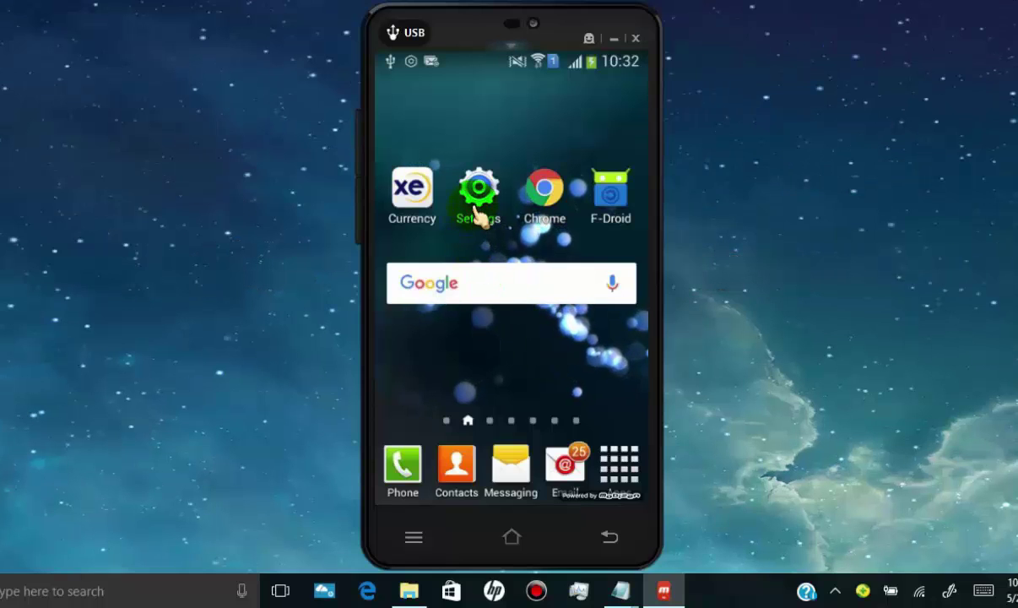
Step: Enable Unknown sources under Settings > More > Security, accept the warning, and return home
{"action": "left_click", "coordinate": [483, 190]}
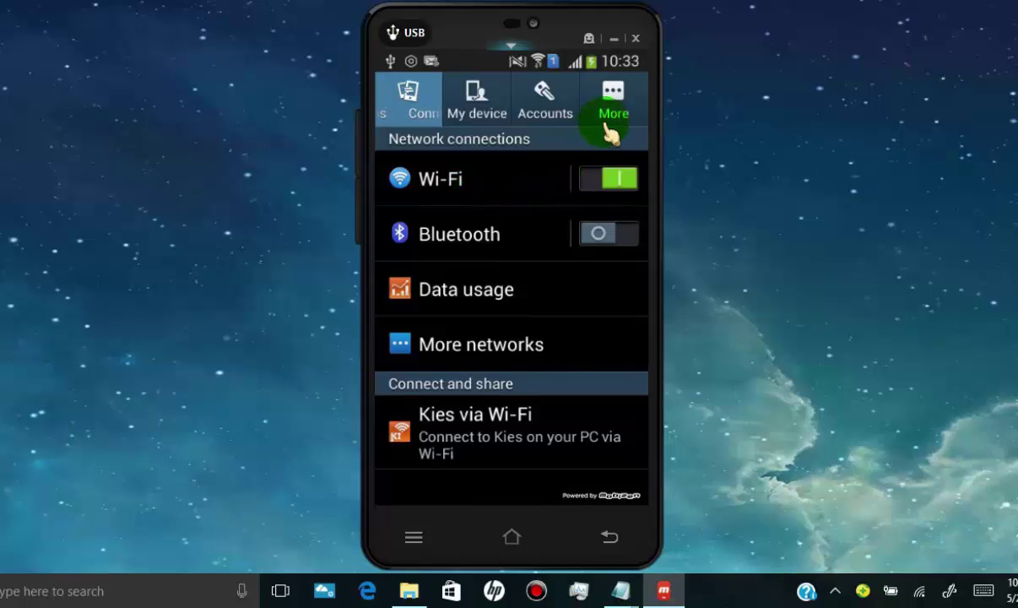
{"action": "left_click", "coordinate": [613, 94]}
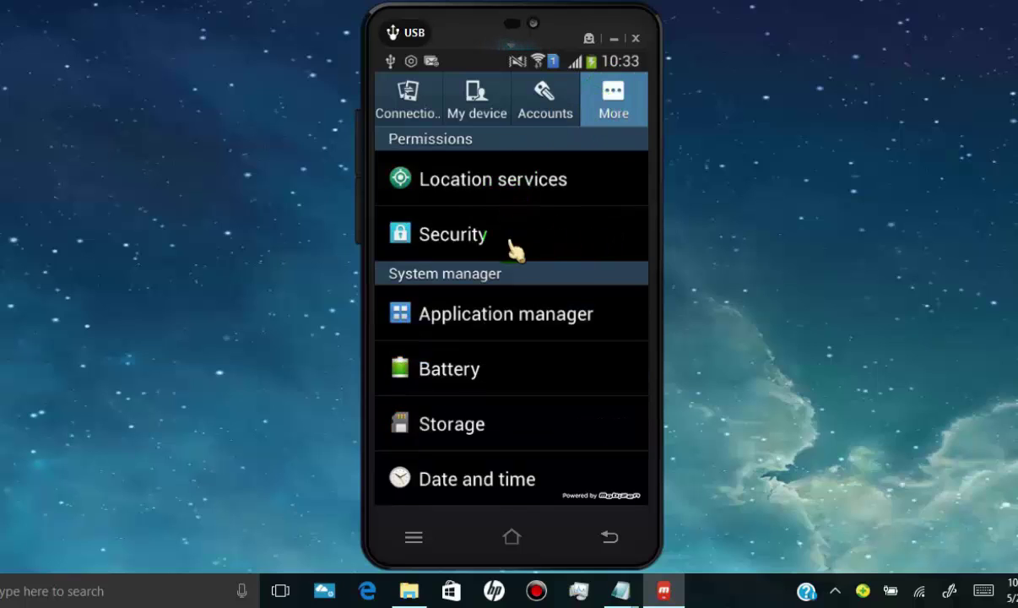
{"action": "left_click", "coordinate": [481, 237]}
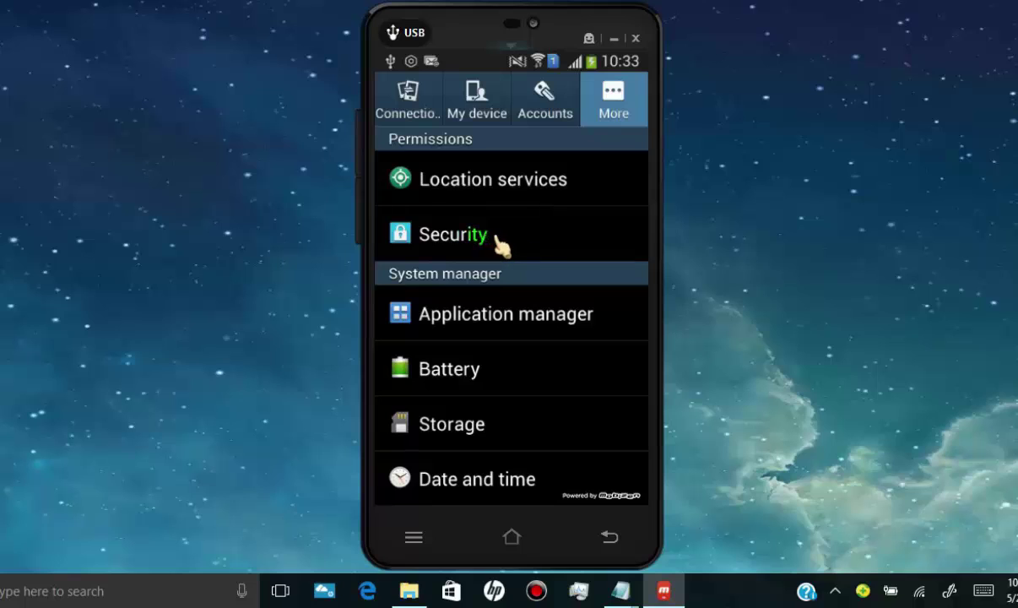
{"action": "left_click", "coordinate": [463, 238]}
{"action": "scroll", "coordinate": [531, 321], "scroll_direction": "down", "scroll_amount": 10}
{"action": "left_click", "coordinate": [626, 272]}
{"action": "left_click", "coordinate": [624, 278]}
{"action": "left_click", "coordinate": [573, 417]}
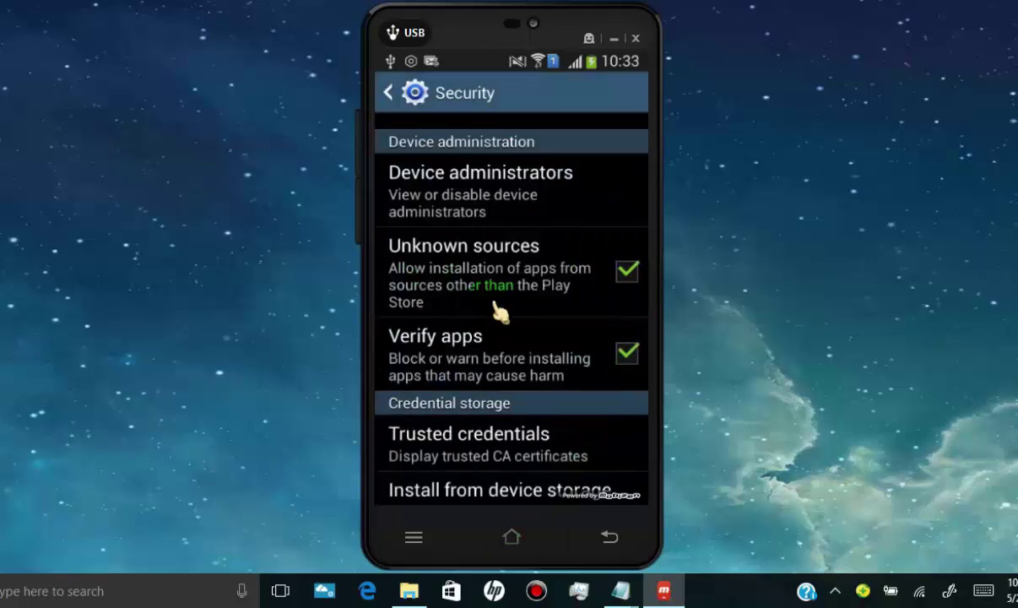
{"action": "left_click", "coordinate": [511, 537]}
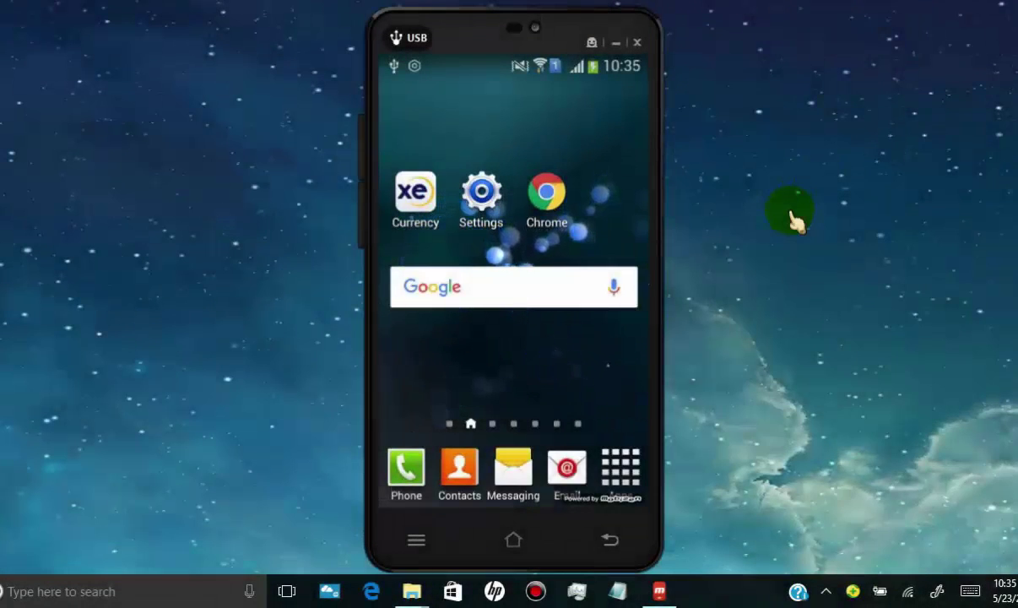
Step: Search 'f-droid' in Chrome, open f-droid.org, and download the FDroid.apk package
{"action": "left_click", "coordinate": [548, 193]}
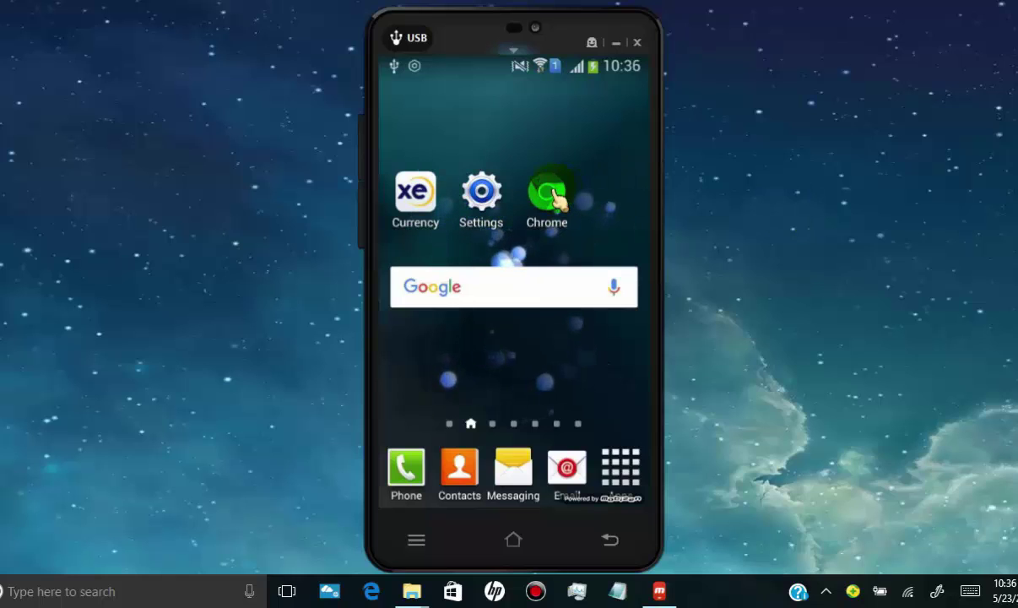
{"action": "left_click", "coordinate": [547, 192]}
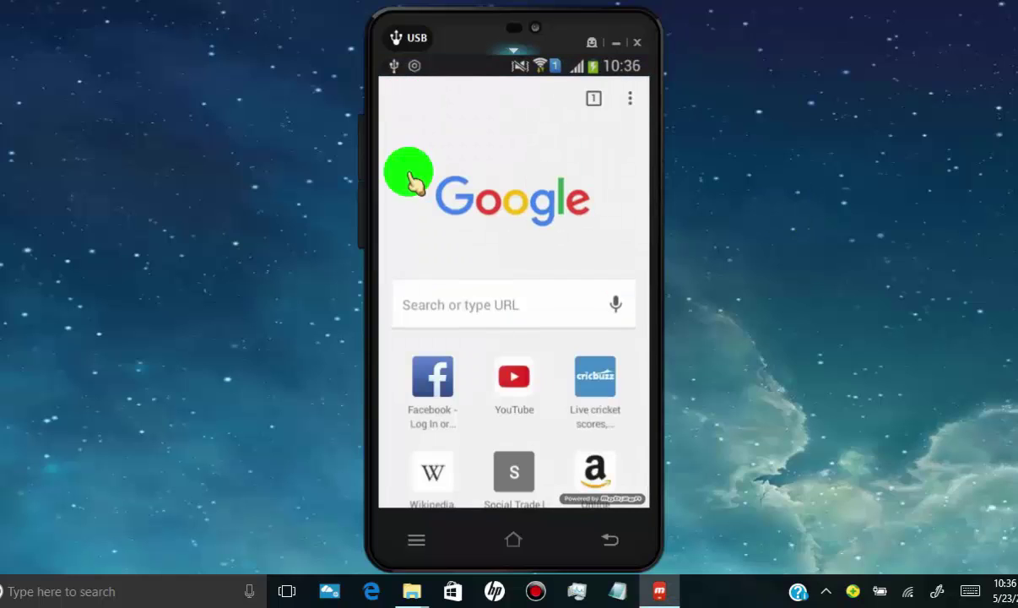
{"action": "left_click", "coordinate": [427, 307]}
{"action": "left_click", "coordinate": [440, 105]}
{"action": "type", "text": "f"}
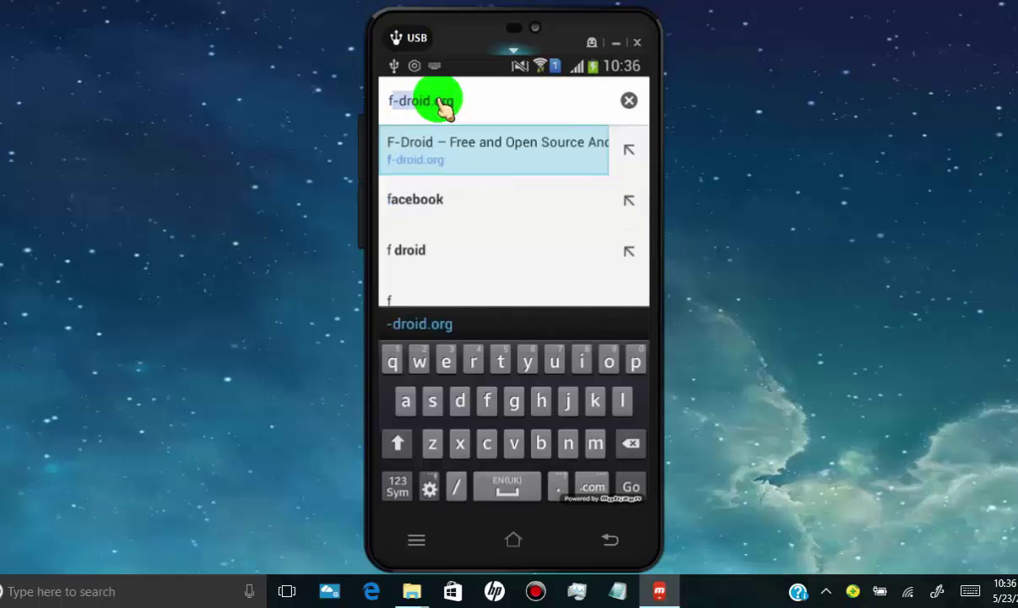
{"action": "type", "text": "-droid"}
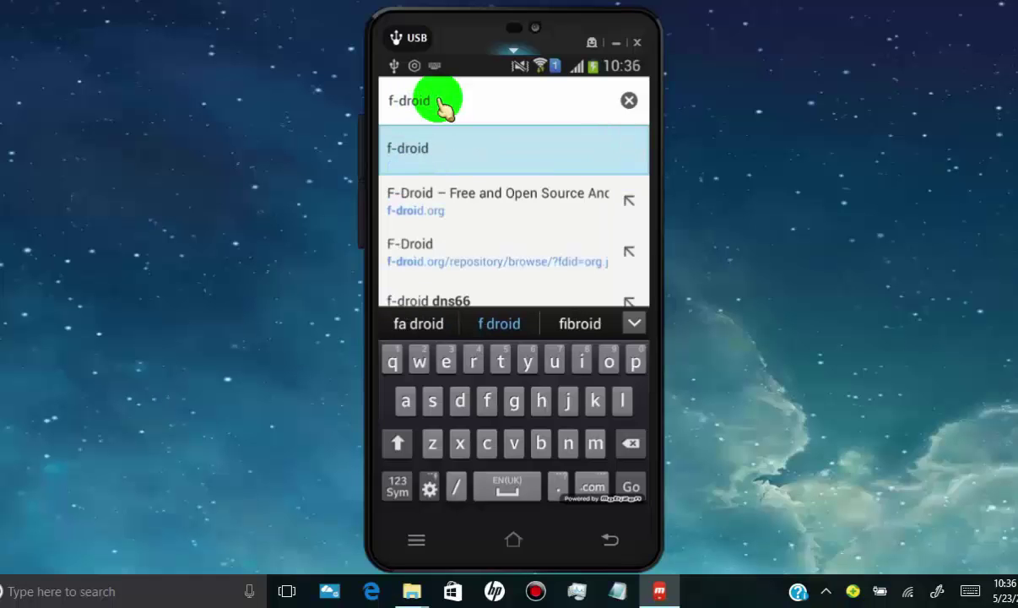
{"action": "left_click", "coordinate": [412, 199]}
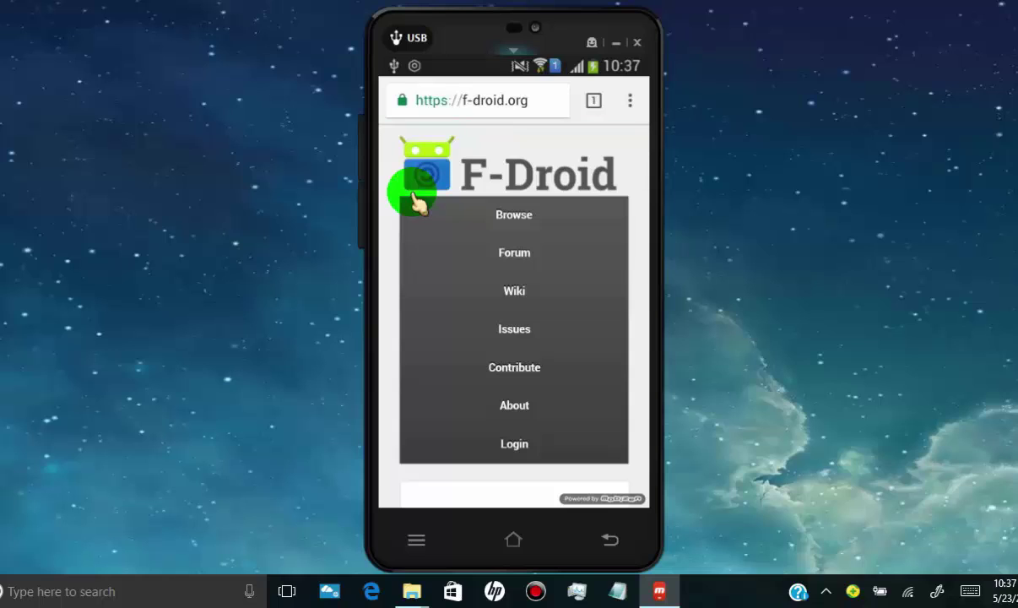
{"action": "scroll", "coordinate": [445, 355], "scroll_direction": "down", "scroll_amount": 3}
{"action": "scroll", "coordinate": [444, 353], "scroll_direction": "down", "scroll_amount": 4}
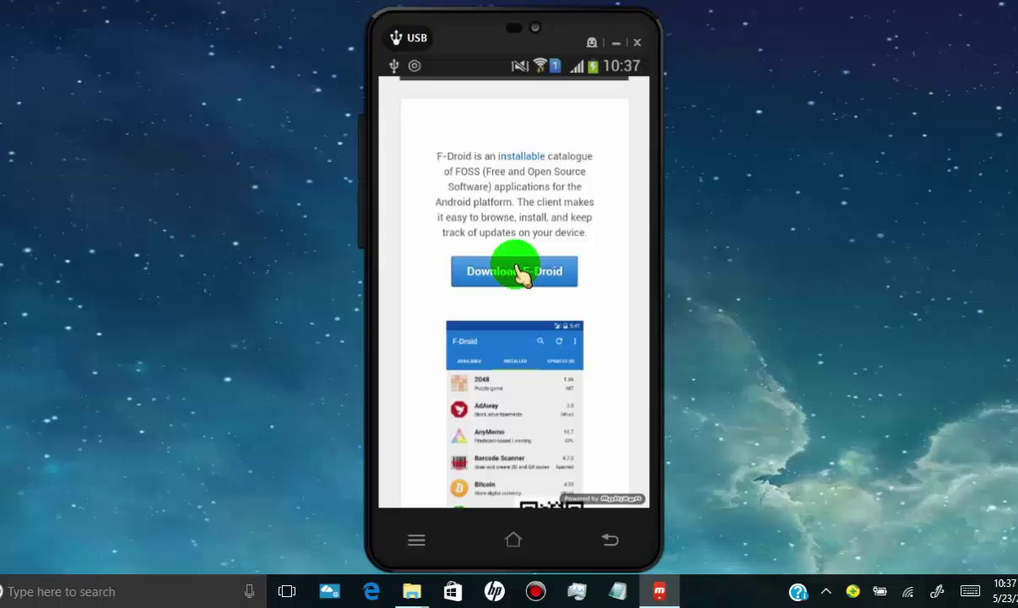
{"action": "left_click", "coordinate": [509, 277]}
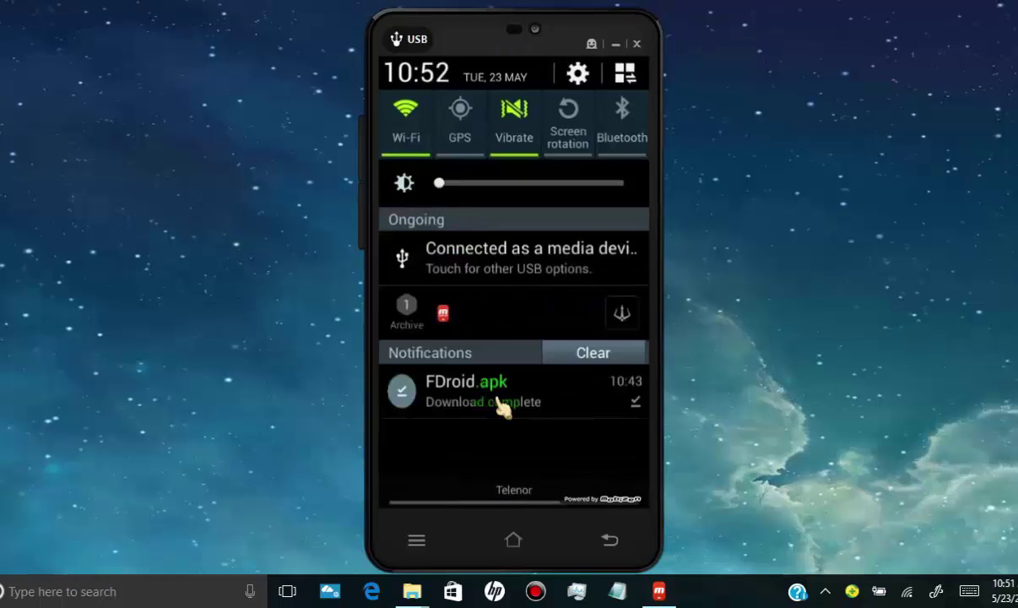
Step: Install F-Droid from the FDroid.apk Download complete notification, scrolling past the permissions
{"action": "left_click", "coordinate": [502, 407]}
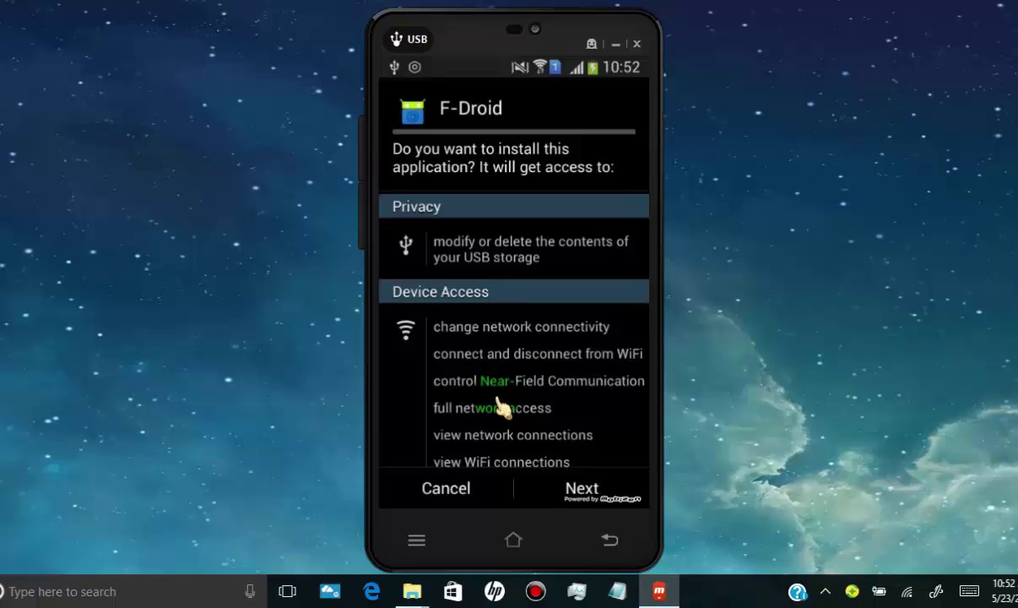
{"action": "scroll", "coordinate": [502, 407], "scroll_direction": "down", "scroll_amount": 6}
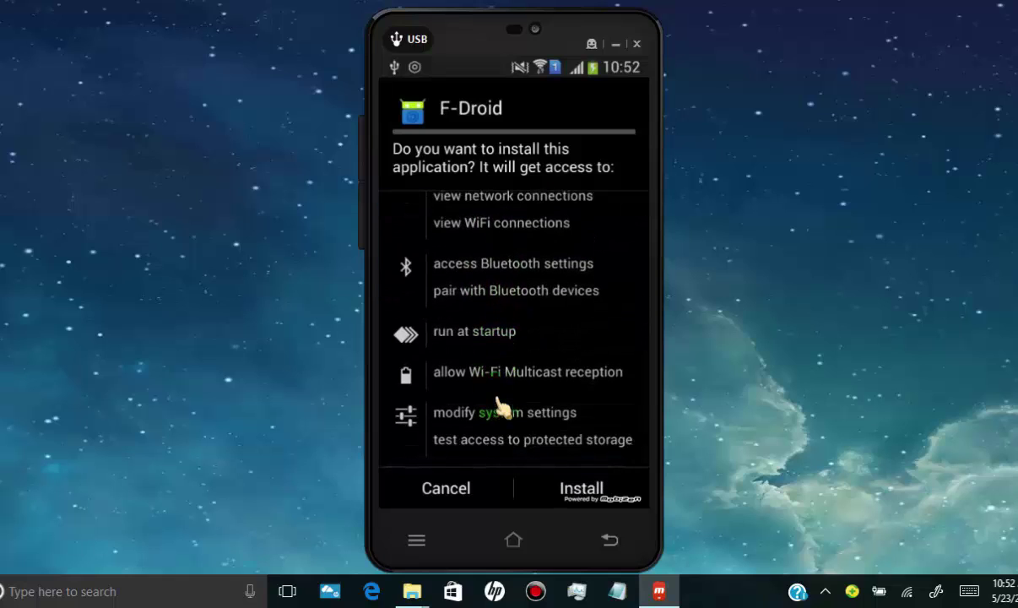
{"action": "left_click", "coordinate": [576, 491]}
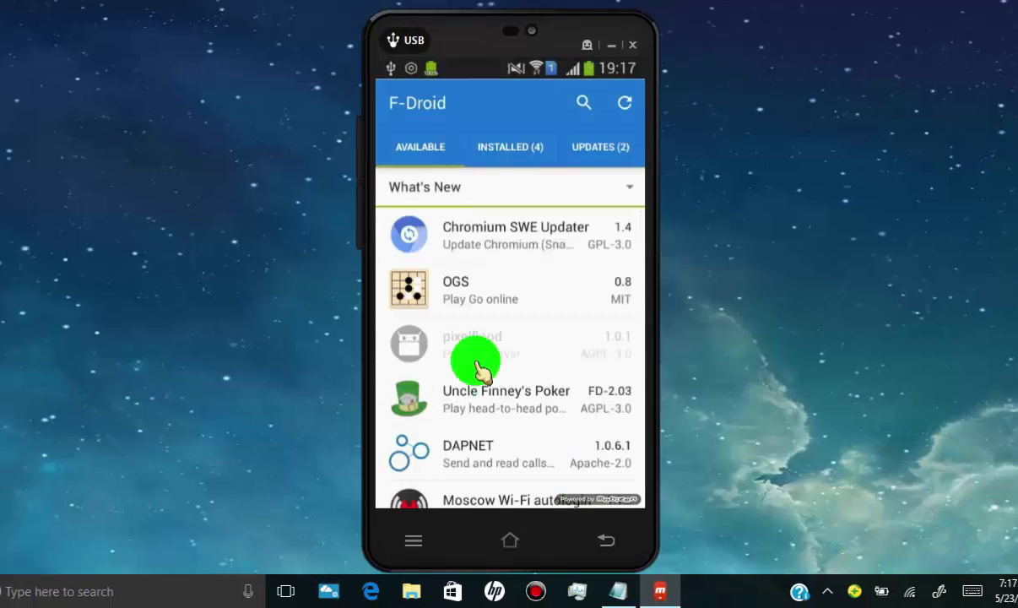
Step: Search F-Droid for 'dns66', view the DNS66 details page, and go back to the results
{"action": "left_click", "coordinate": [583, 103]}
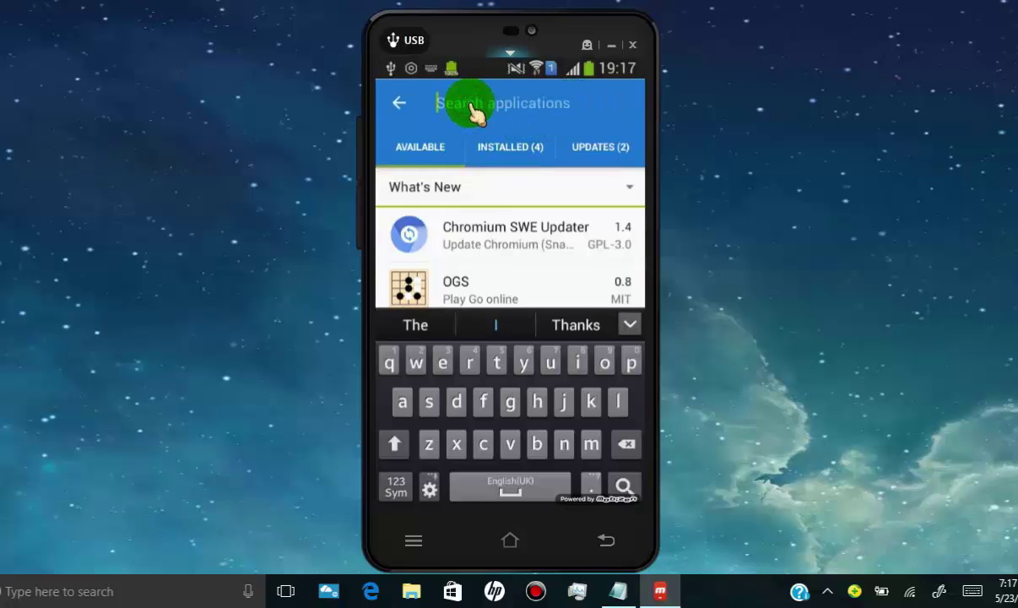
{"action": "type", "text": "dns"}
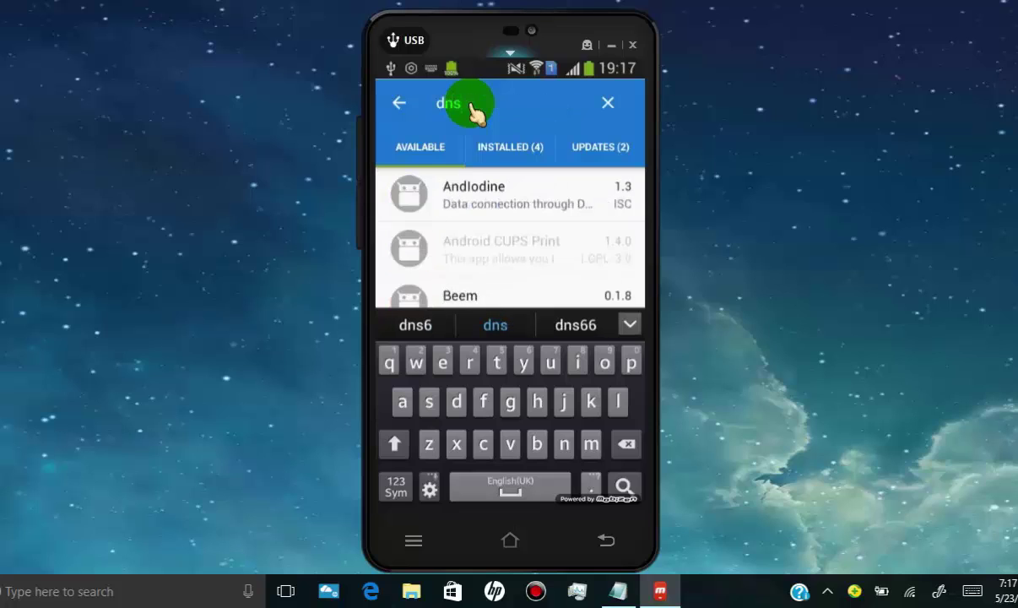
{"action": "type", "text": "66"}
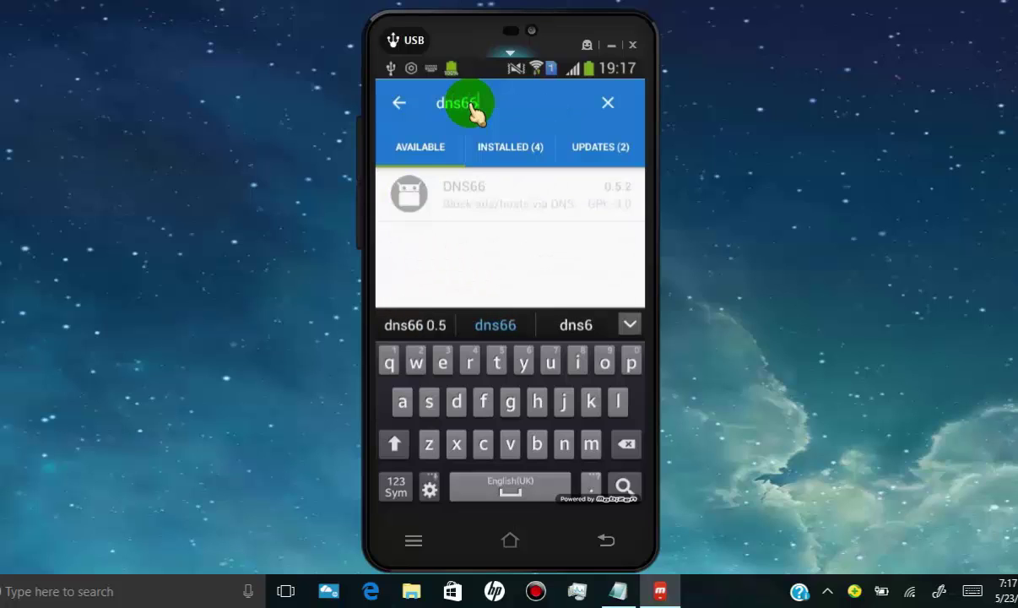
{"action": "key", "text": "Return"}
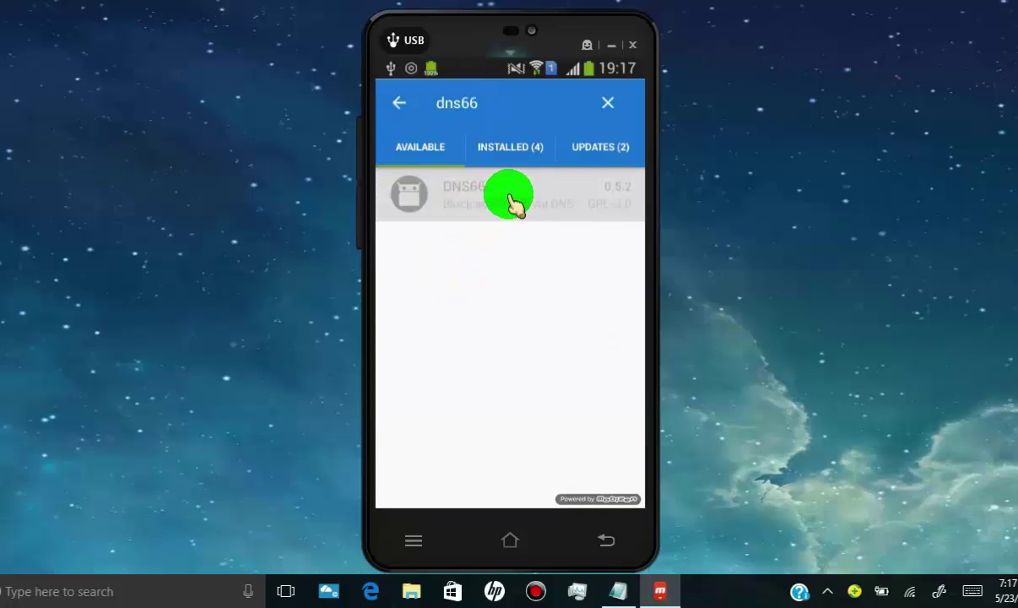
{"action": "left_click", "coordinate": [510, 203]}
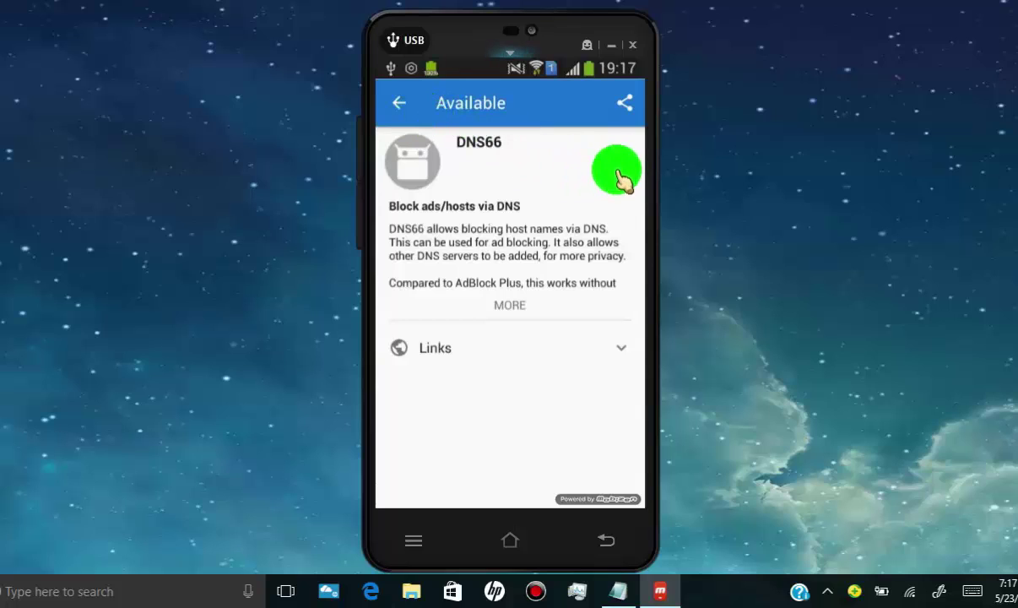
{"action": "left_click", "coordinate": [401, 105]}
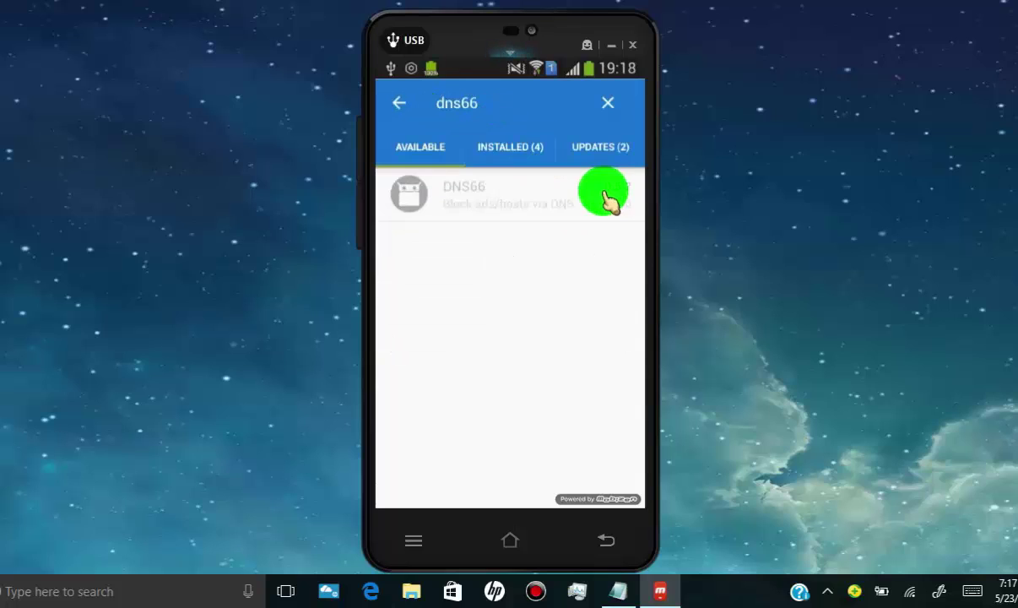
Step: From the home screen, open the F-Droid website's app repository in Chrome
{"action": "left_click", "coordinate": [509, 539]}
{"action": "left_click", "coordinate": [511, 541]}
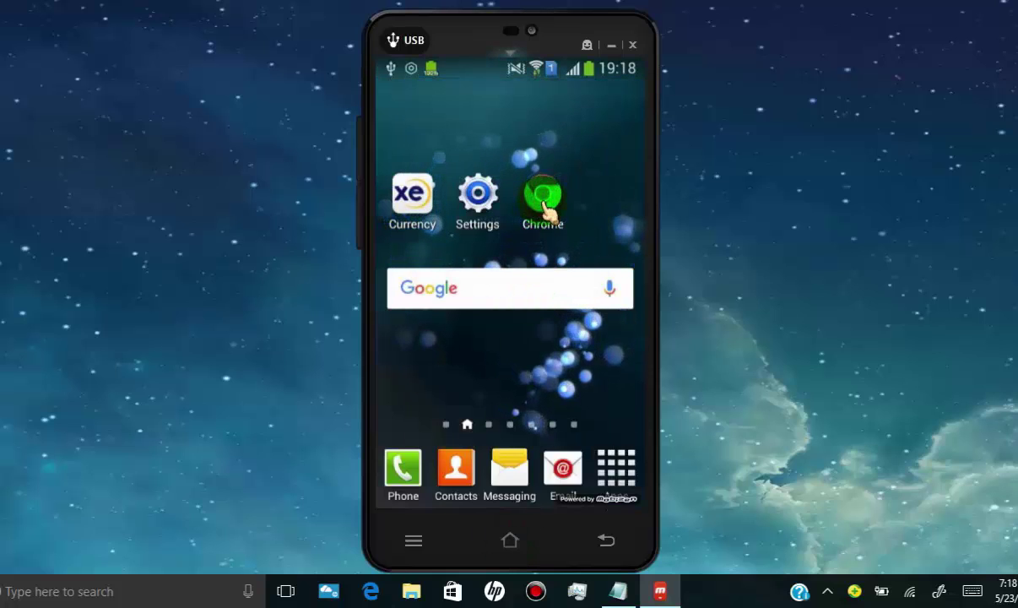
{"action": "left_click", "coordinate": [542, 197]}
{"action": "left_click", "coordinate": [502, 308]}
{"action": "type", "text": "f d"}
{"action": "left_click", "coordinate": [404, 202]}
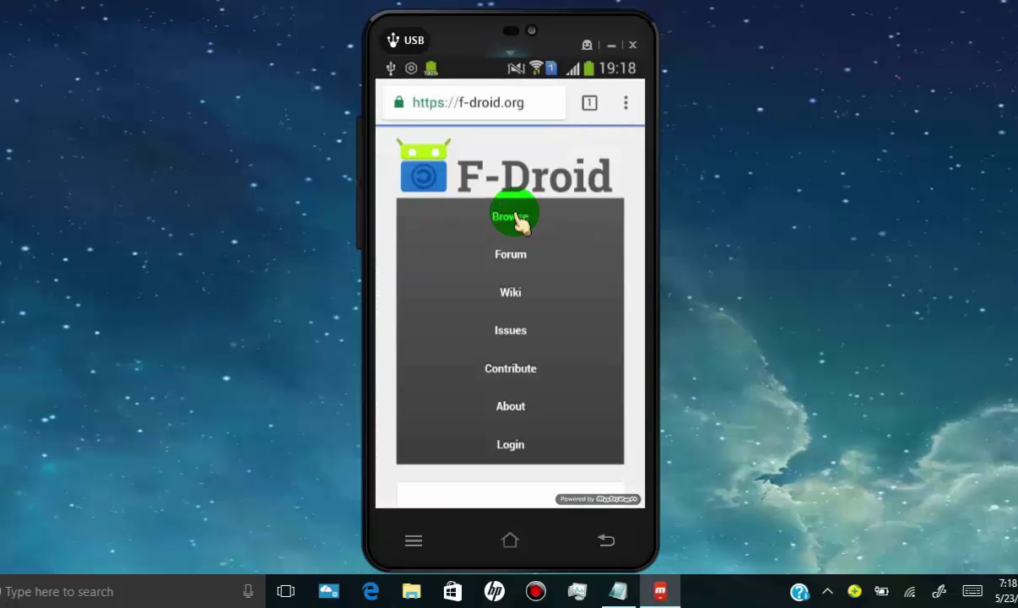
{"action": "left_click", "coordinate": [511, 218]}
{"action": "left_click", "coordinate": [550, 237]}
{"action": "left_click", "coordinate": [570, 428]}
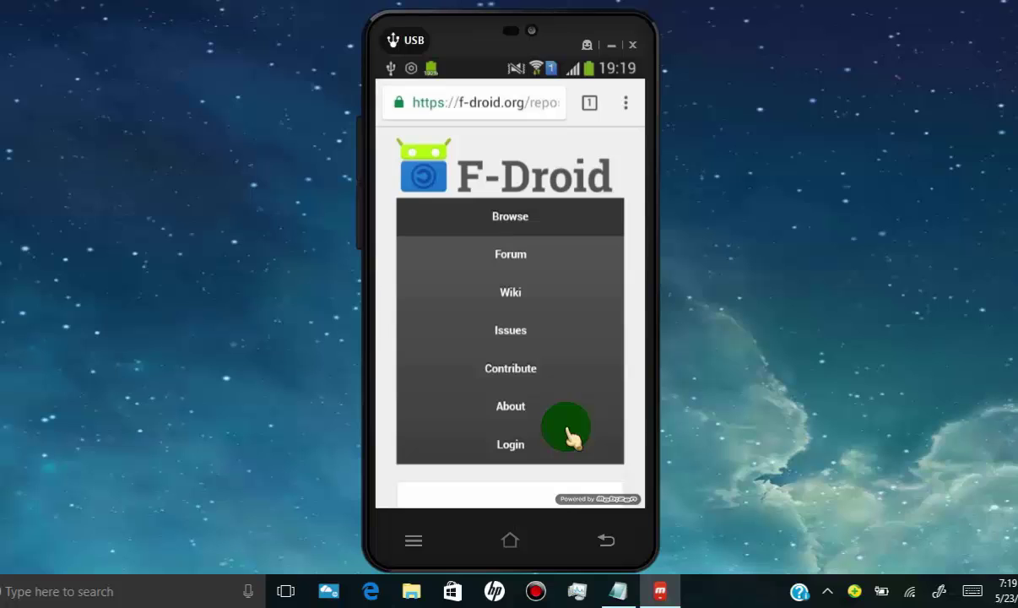
Step: Search the F-Droid repository site for dns66 and open the DNS66 app page
{"action": "scroll", "coordinate": [569, 434], "scroll_direction": "down", "scroll_amount": 5}
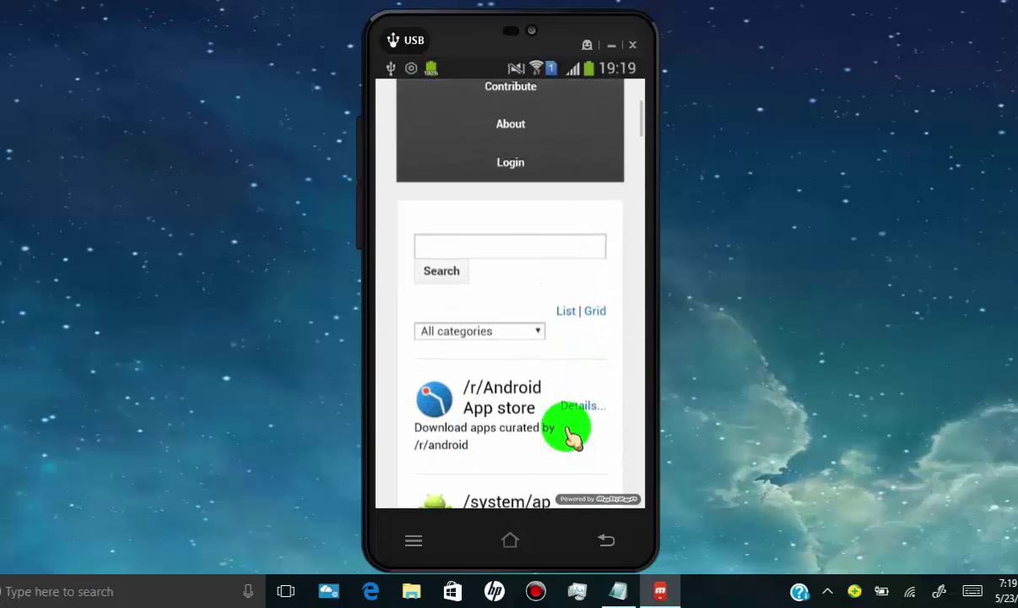
{"action": "left_click", "coordinate": [493, 246]}
{"action": "type", "text": "dns66"}
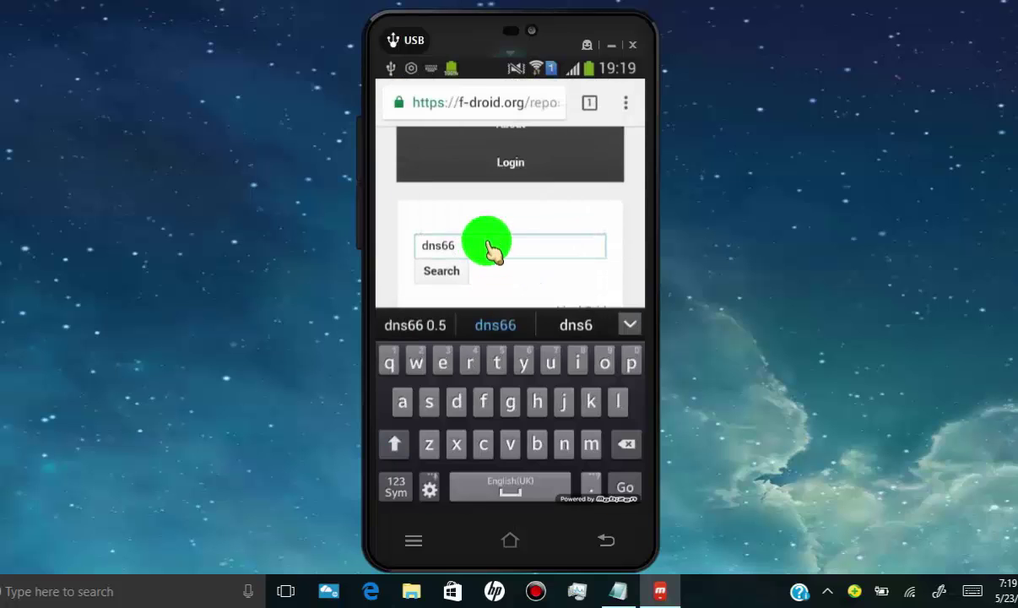
{"action": "left_click", "coordinate": [435, 275]}
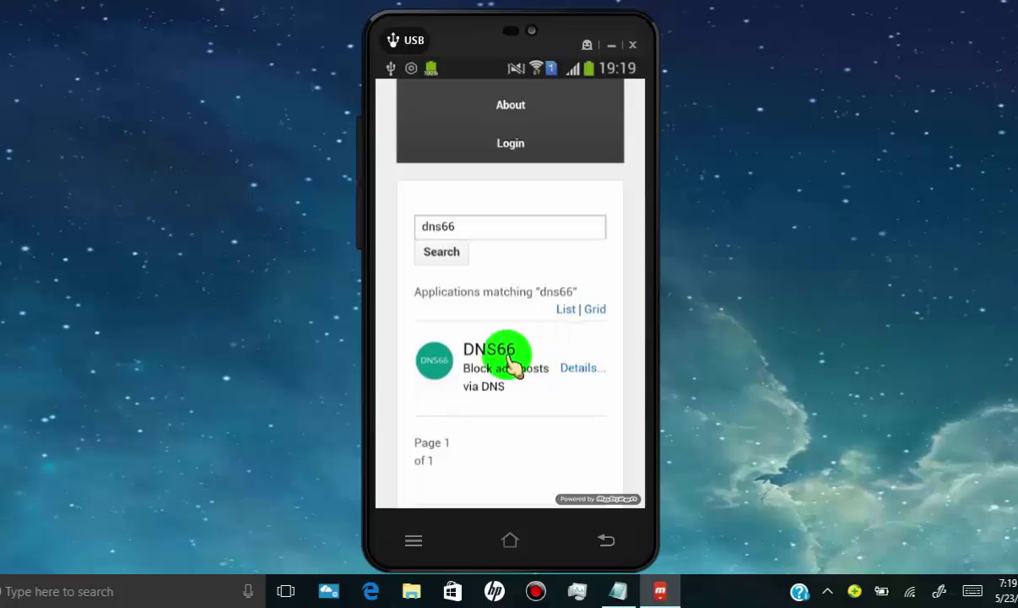
{"action": "left_click", "coordinate": [511, 362]}
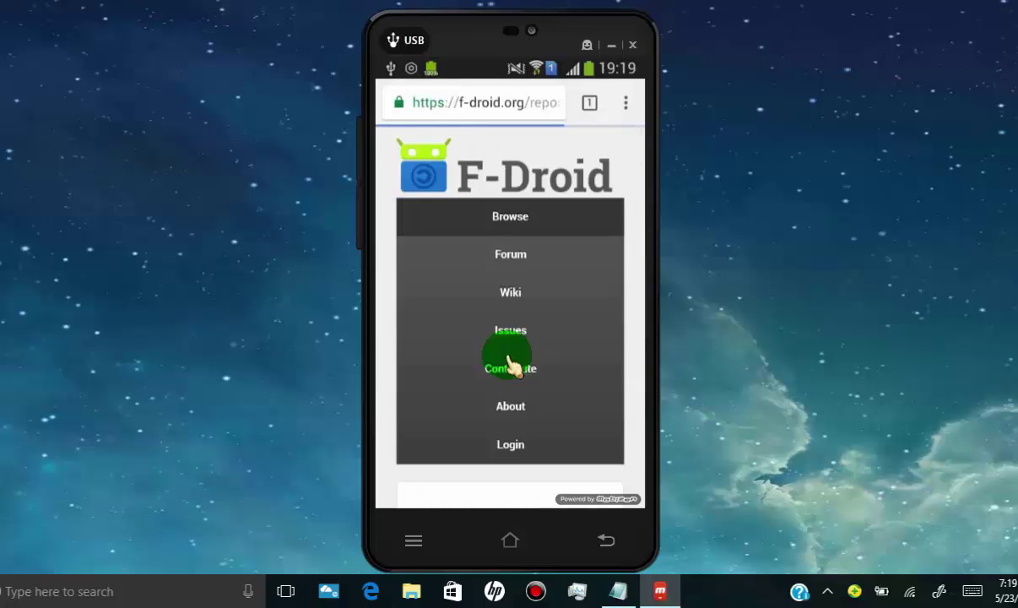
Step: Download the version 0.5.2 APK, org.jak_linux.dns66_14.apk, confirming the re-download prompt
{"action": "scroll", "coordinate": [512, 363], "scroll_direction": "down", "scroll_amount": 10}
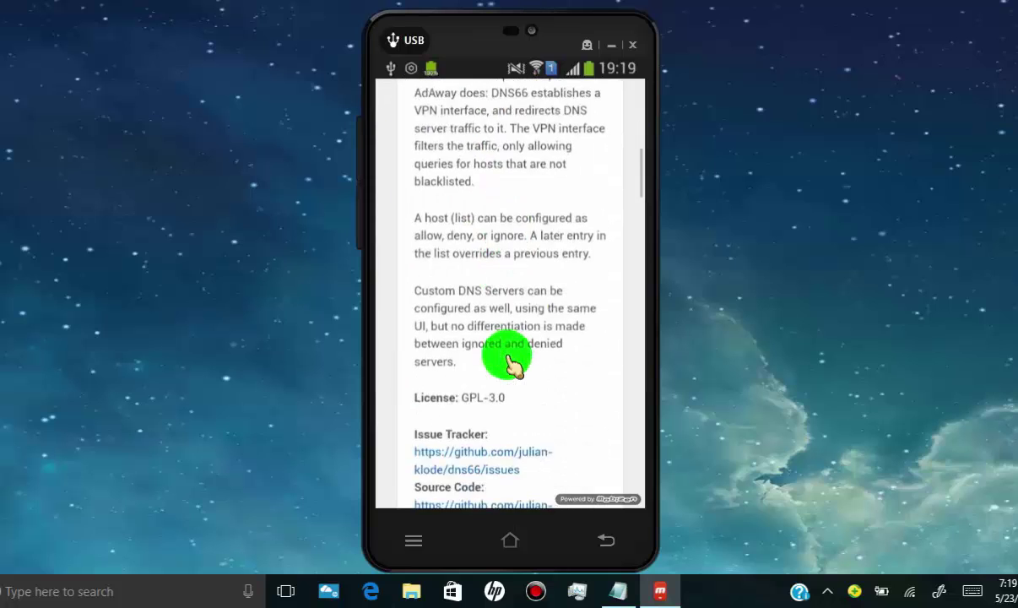
{"action": "scroll", "coordinate": [511, 363], "scroll_direction": "down", "scroll_amount": 5}
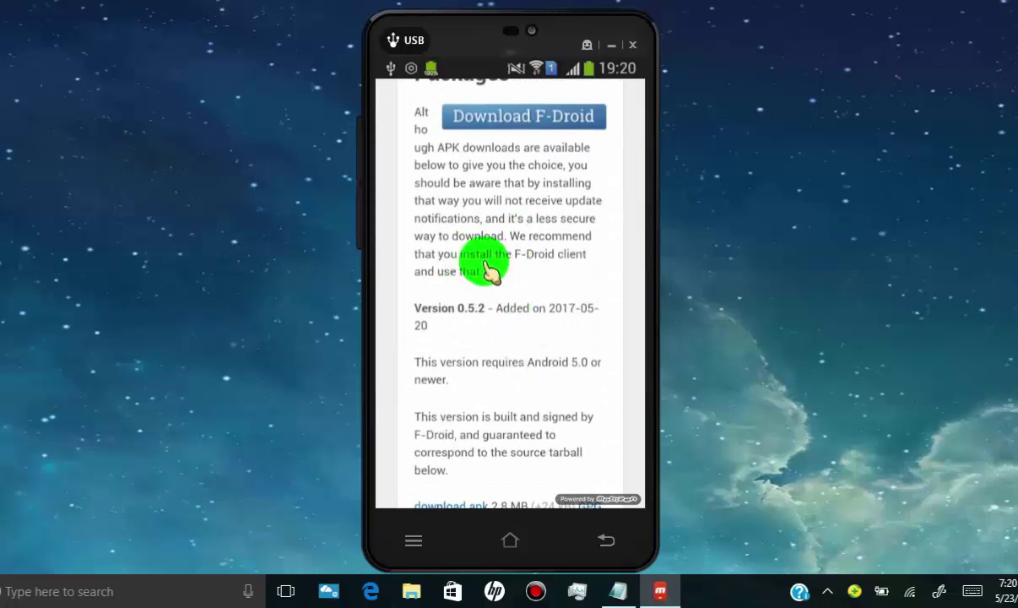
{"action": "scroll", "coordinate": [504, 310], "scroll_direction": "down", "scroll_amount": 3}
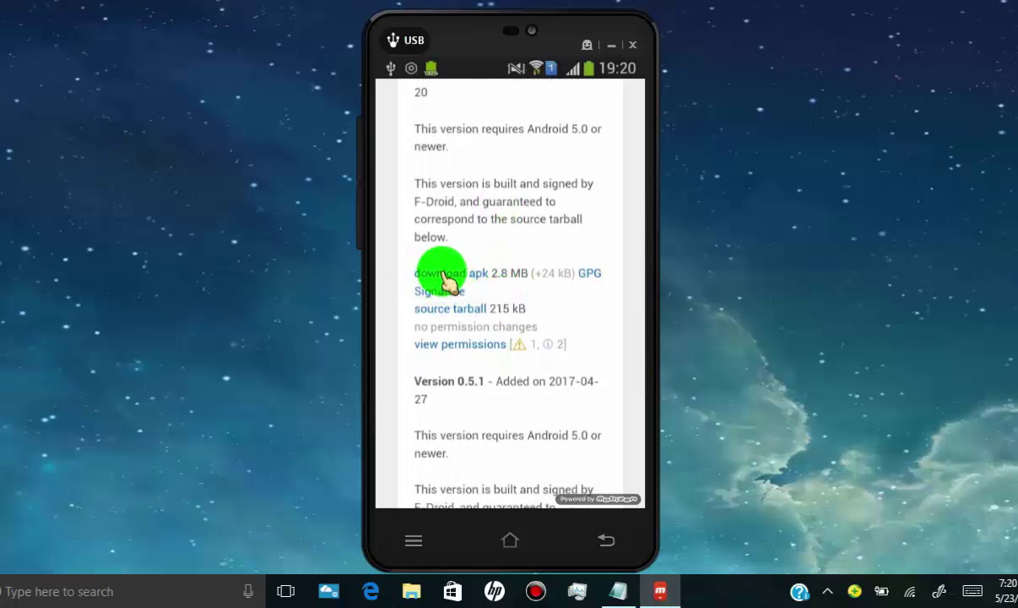
{"action": "left_click", "coordinate": [443, 277]}
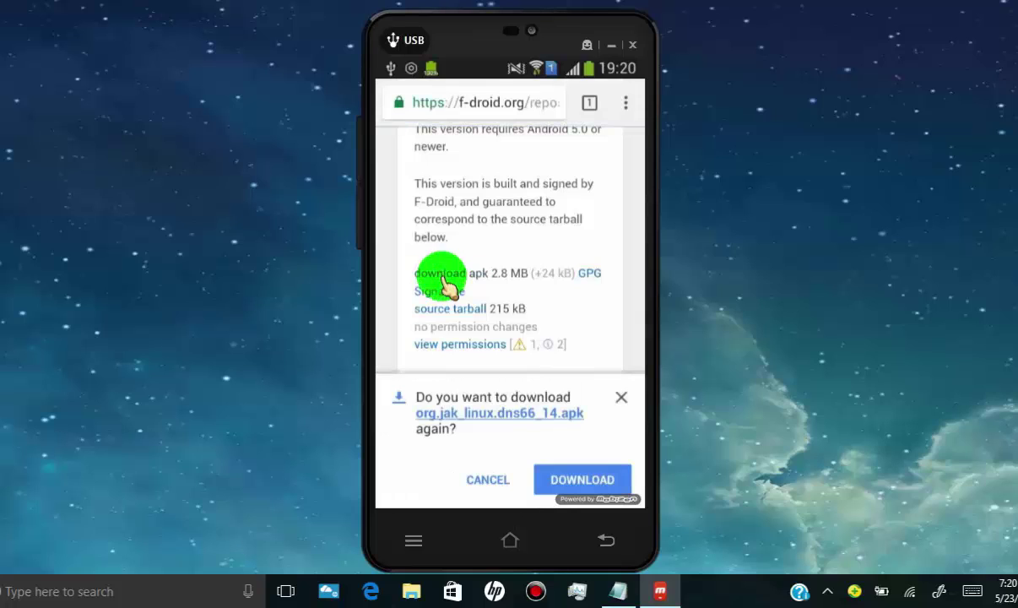
{"action": "left_click", "coordinate": [574, 480]}
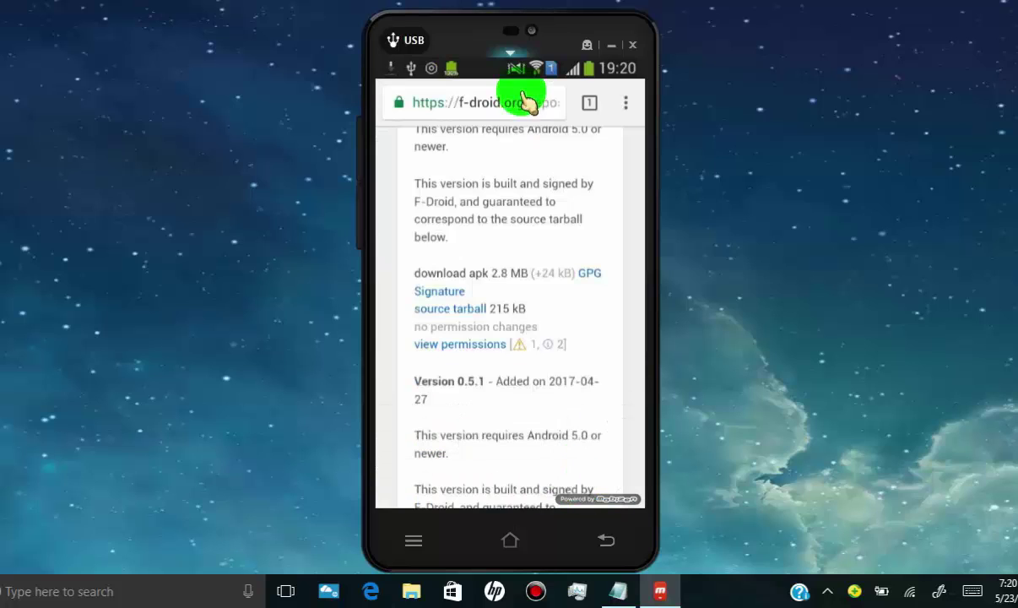
Step: Pull down the notification shade to check the DNS66 APK download
{"action": "left_click_drag", "start_coordinate": [540, 93], "coordinate": [458, 306]}
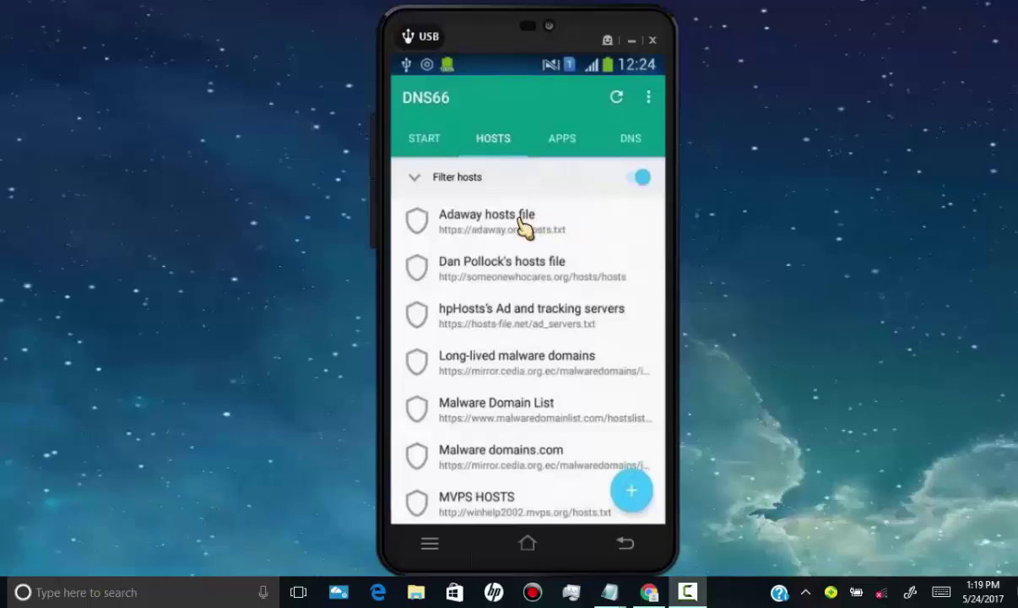
Step: Turn on the first five DNS66 host sources, from Adaway through Malware Domain List
{"action": "left_click", "coordinate": [521, 225]}
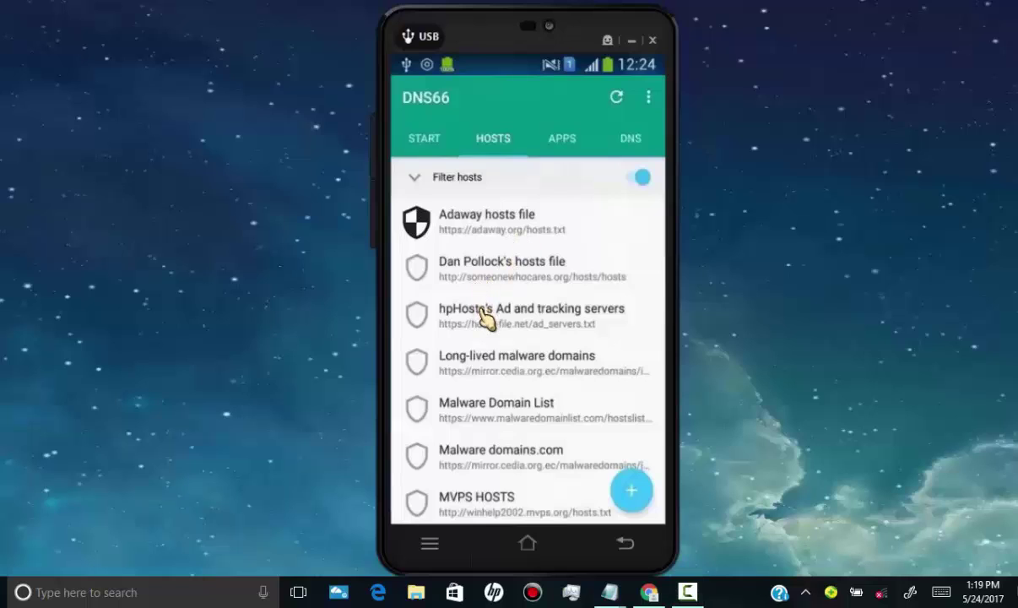
{"action": "left_click", "coordinate": [477, 276]}
{"action": "left_click", "coordinate": [486, 316]}
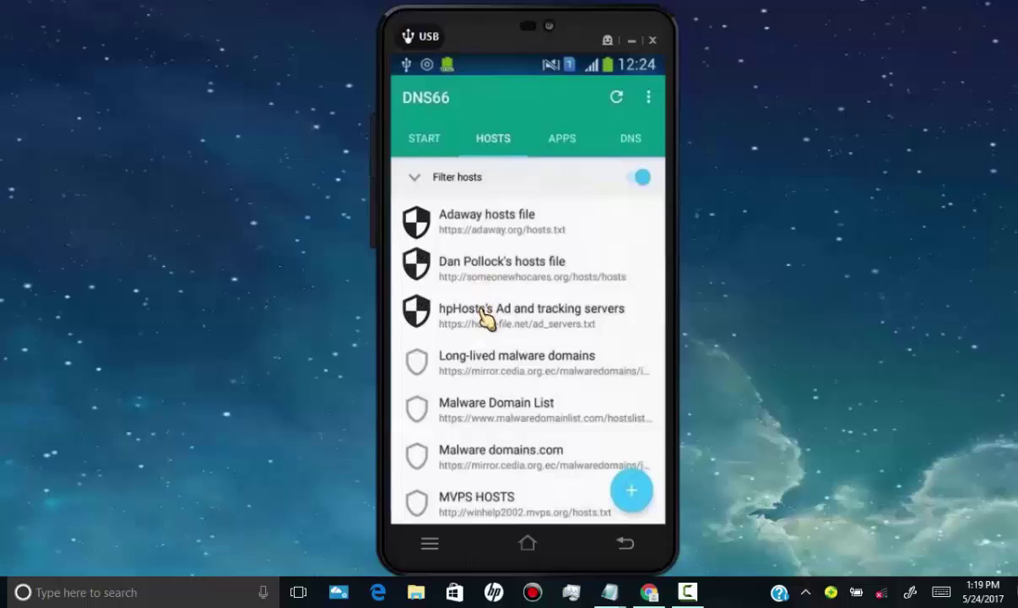
{"action": "left_click", "coordinate": [488, 368]}
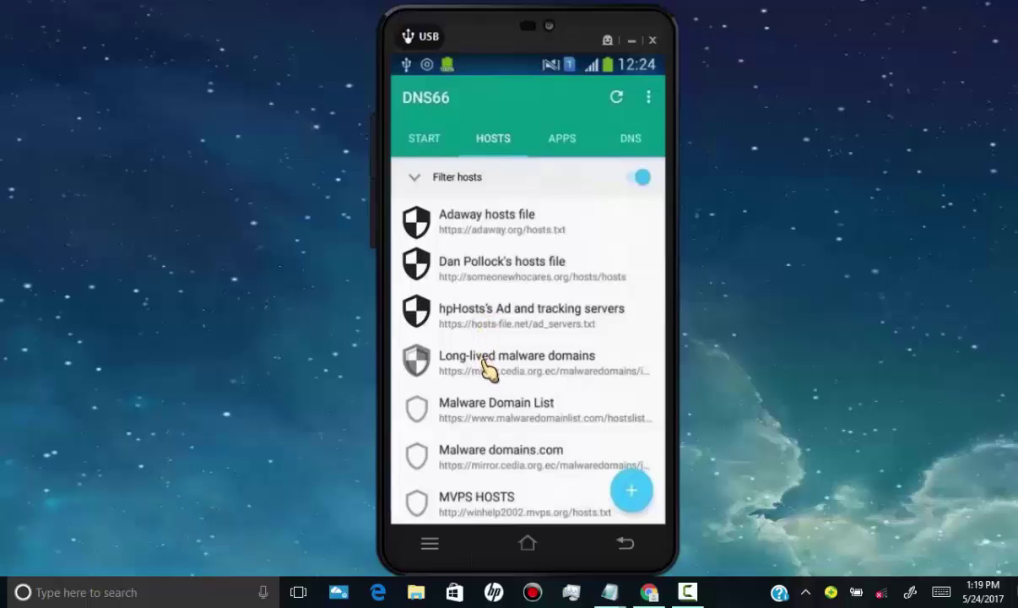
{"action": "left_click", "coordinate": [487, 412]}
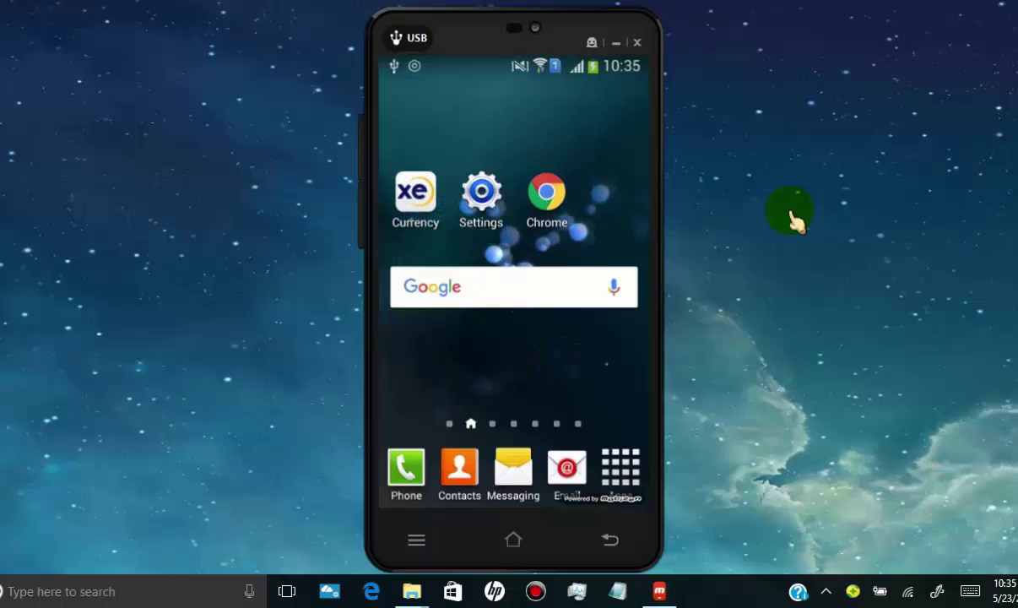
Step: In Chrome, enter 'f-droid', open f-droid.org, scroll down and download FDroid.apk
{"action": "left_click", "coordinate": [554, 196]}
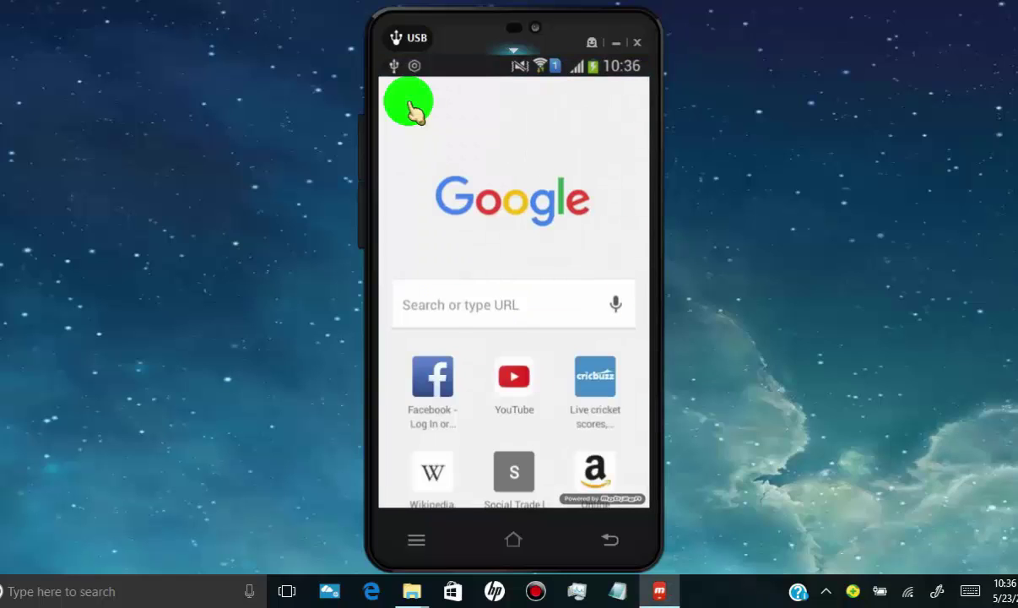
{"action": "left_click", "coordinate": [434, 306]}
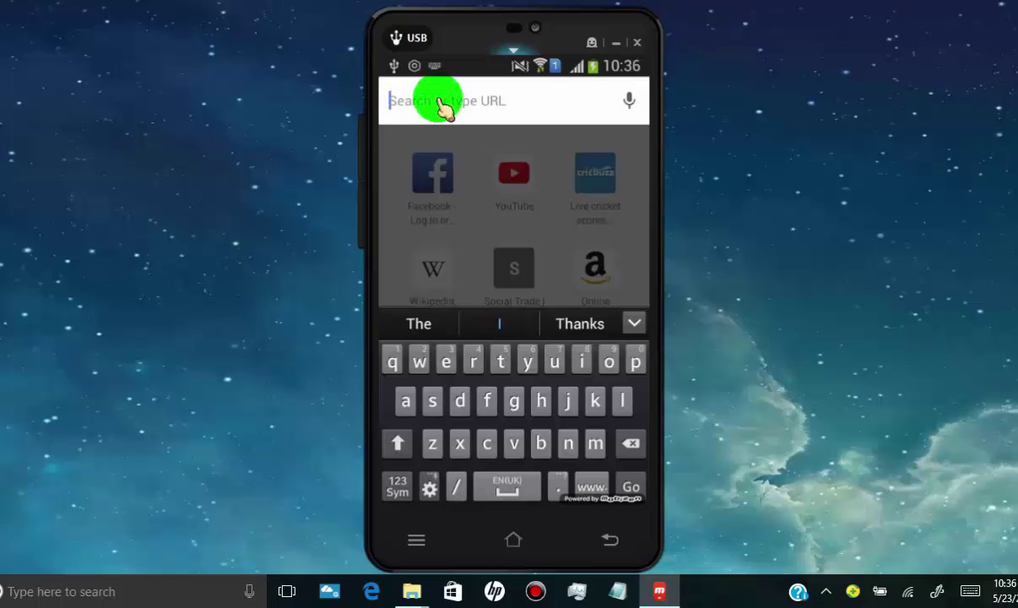
{"action": "type", "text": "f"}
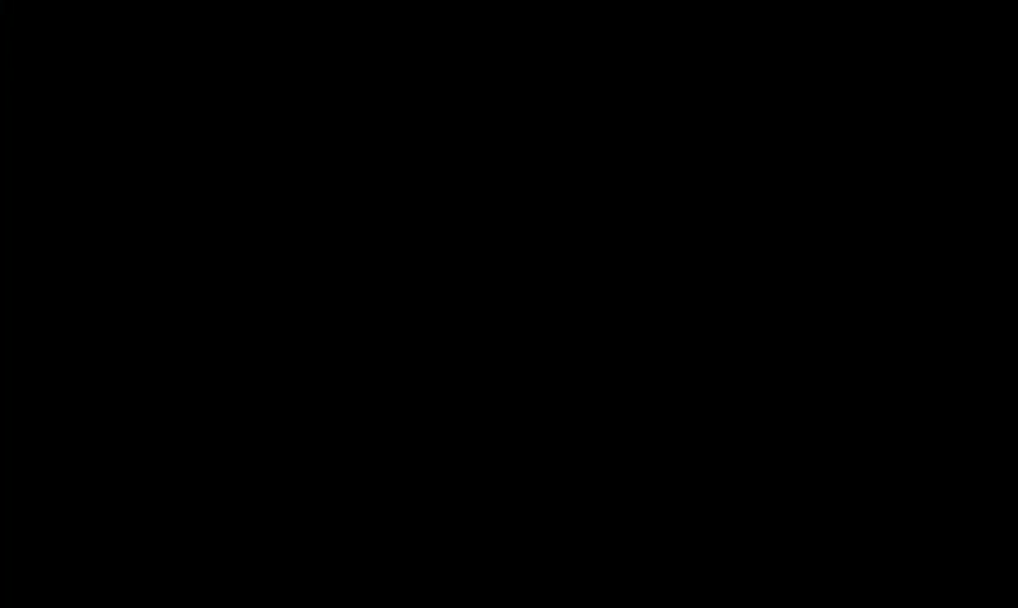
{"action": "type", "text": "-droid"}
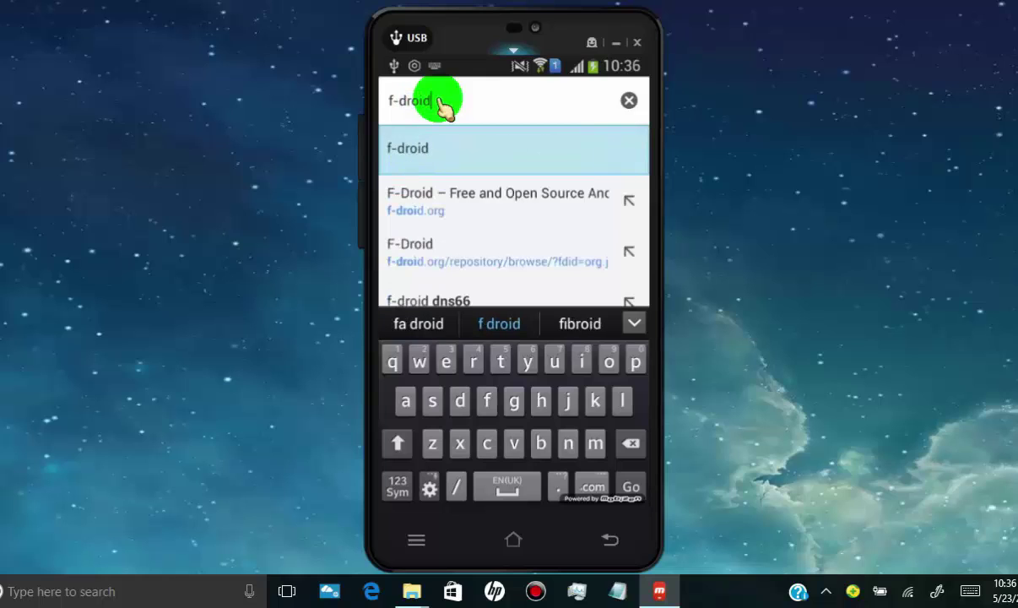
{"action": "left_click", "coordinate": [415, 199]}
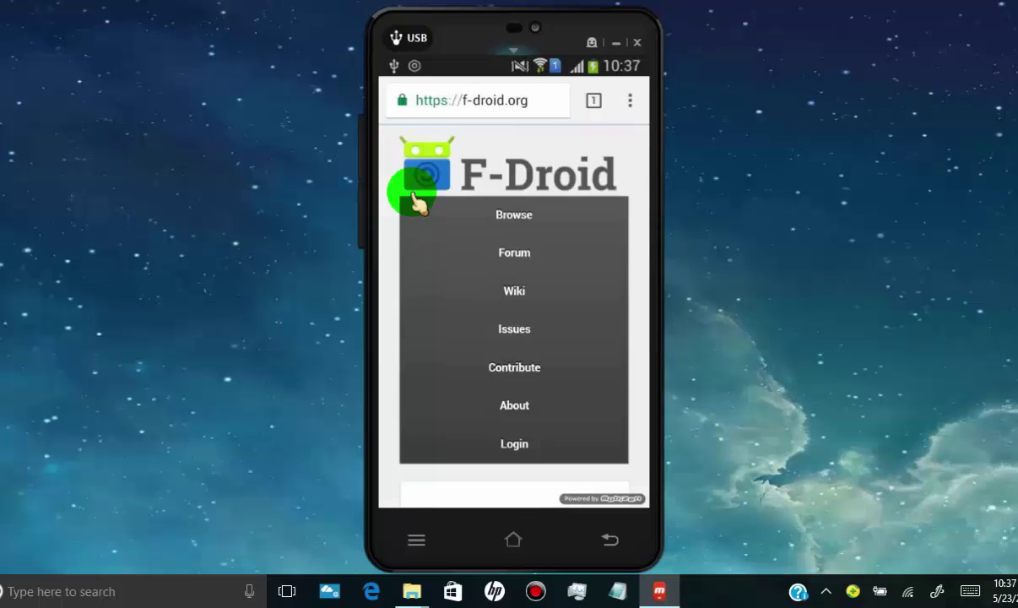
{"action": "scroll", "coordinate": [448, 356], "scroll_direction": "down", "scroll_amount": 1}
{"action": "scroll", "coordinate": [447, 357], "scroll_direction": "down", "scroll_amount": 2}
{"action": "scroll", "coordinate": [447, 356], "scroll_direction": "down", "scroll_amount": 2}
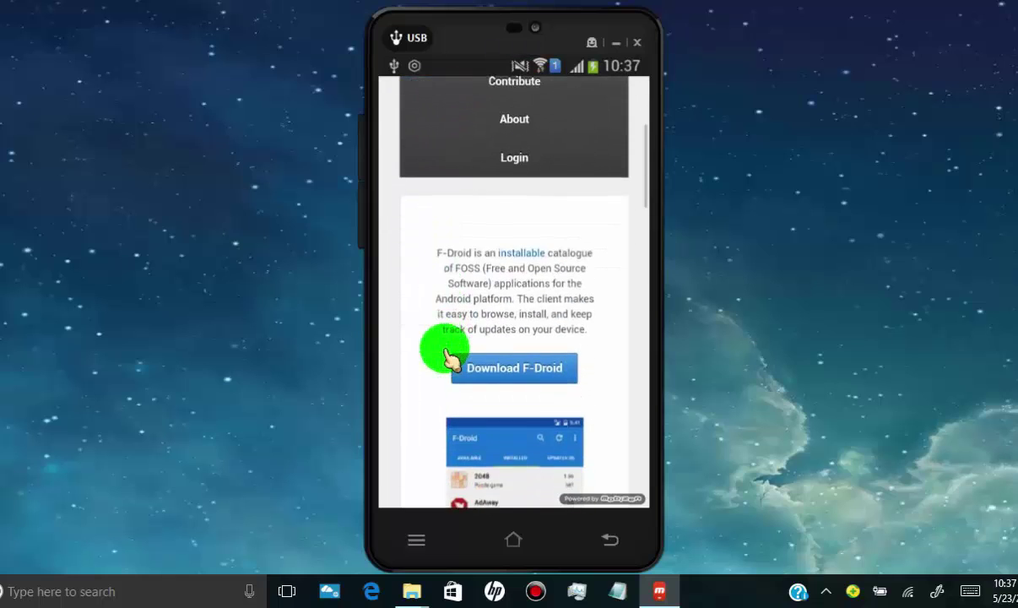
{"action": "scroll", "coordinate": [448, 356], "scroll_direction": "down", "scroll_amount": 2}
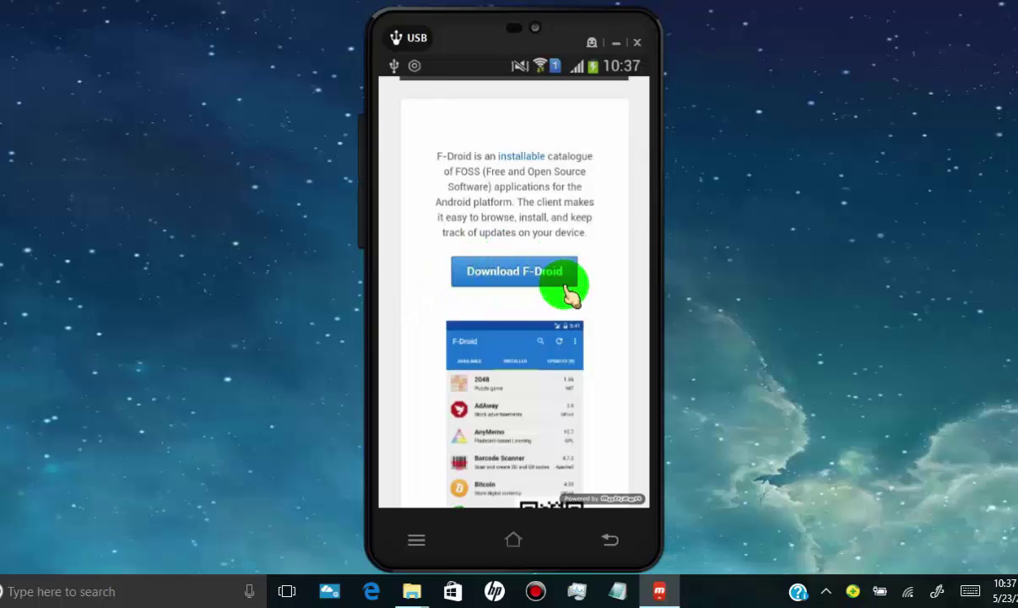
{"action": "left_click", "coordinate": [515, 282]}
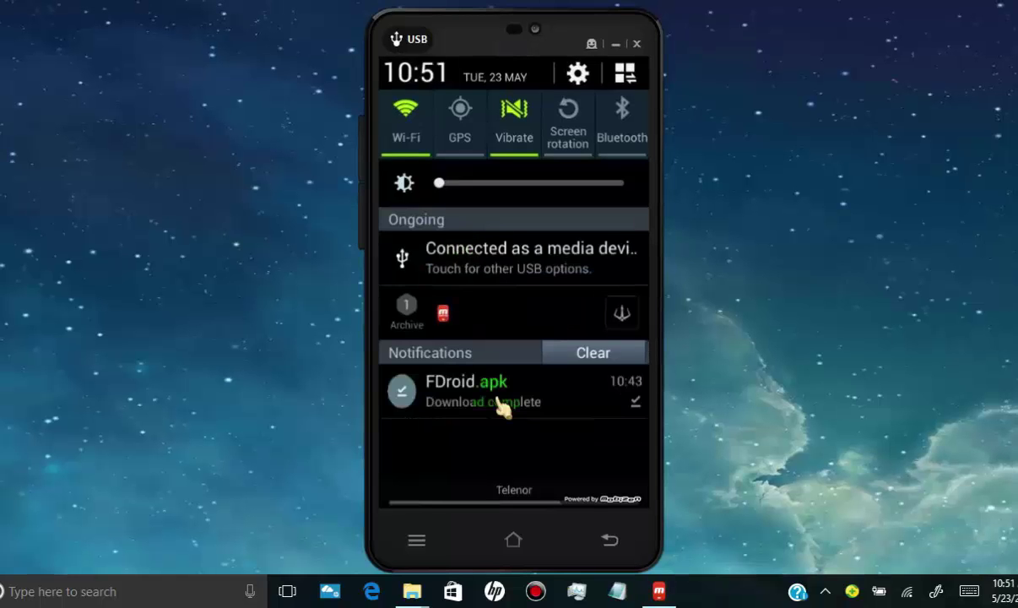
Step: Install F-Droid from the FDroid.apk notification after scrolling through its permissions
{"action": "left_click", "coordinate": [502, 402]}
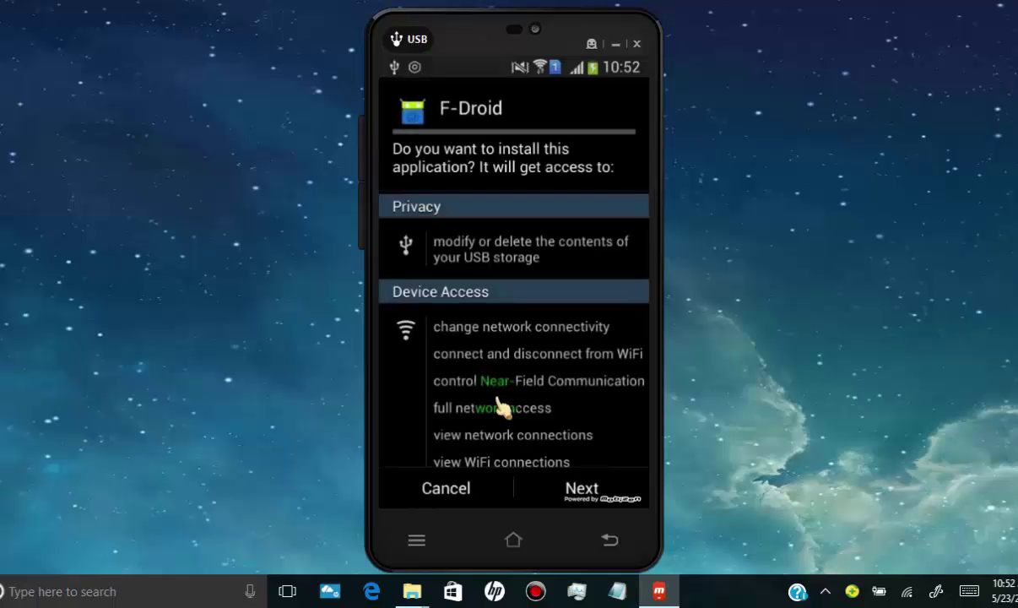
{"action": "scroll", "coordinate": [501, 407], "scroll_direction": "down", "scroll_amount": 5}
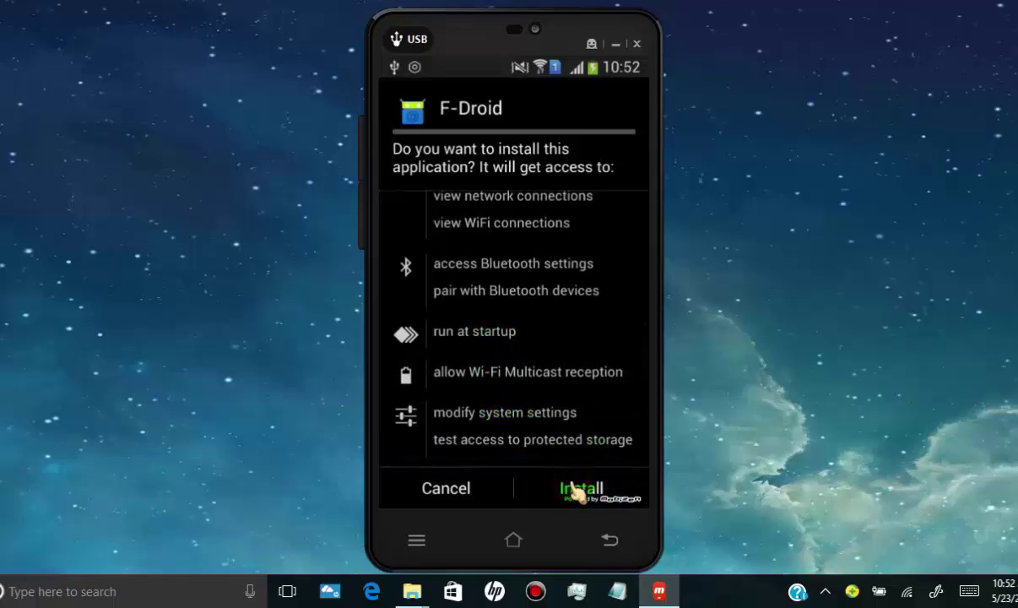
{"action": "left_click", "coordinate": [574, 491]}
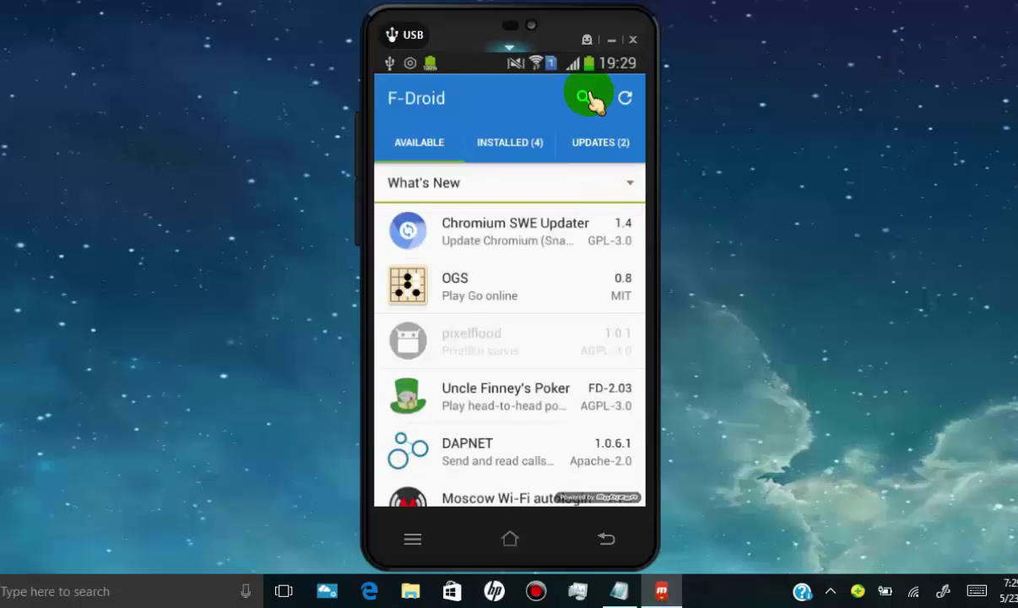
Step: Search F-Droid for 'ad awa' and open the AdAway 3.2 details page
{"action": "left_click", "coordinate": [585, 97]}
{"action": "type", "text": "ad"}
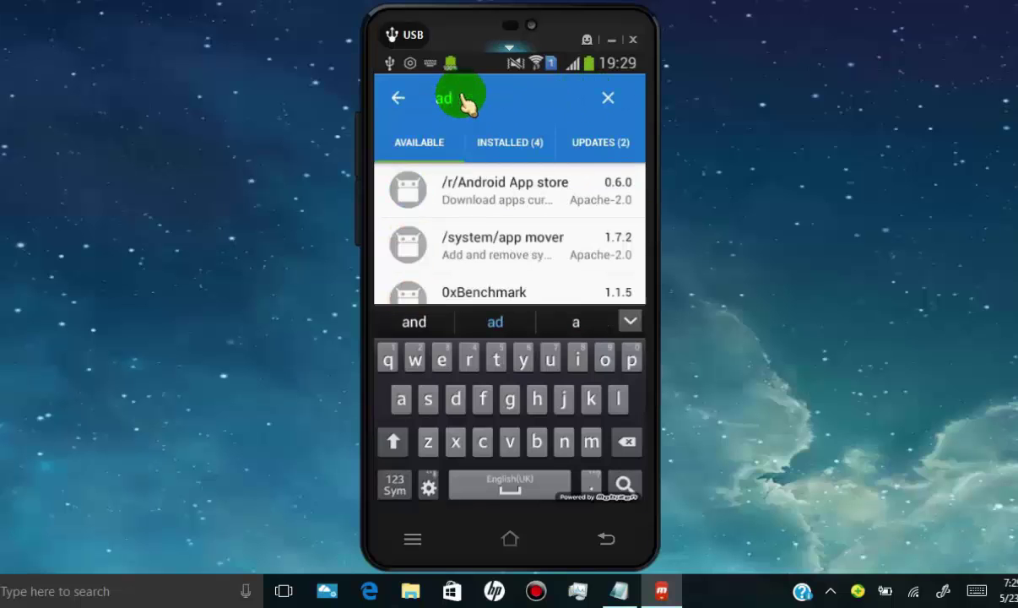
{"action": "type", "text": " awa"}
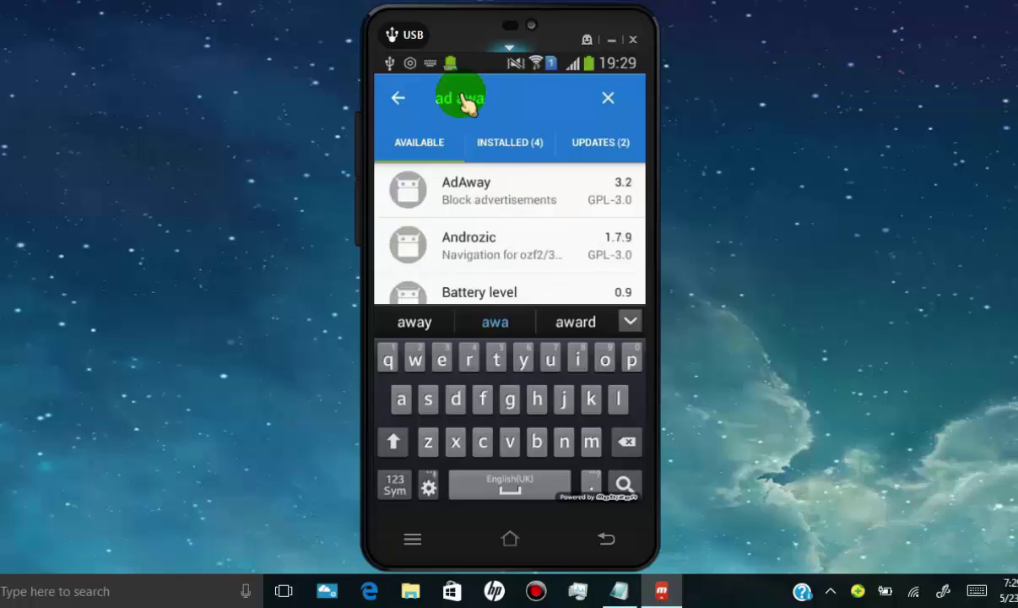
{"action": "left_click", "coordinate": [521, 200]}
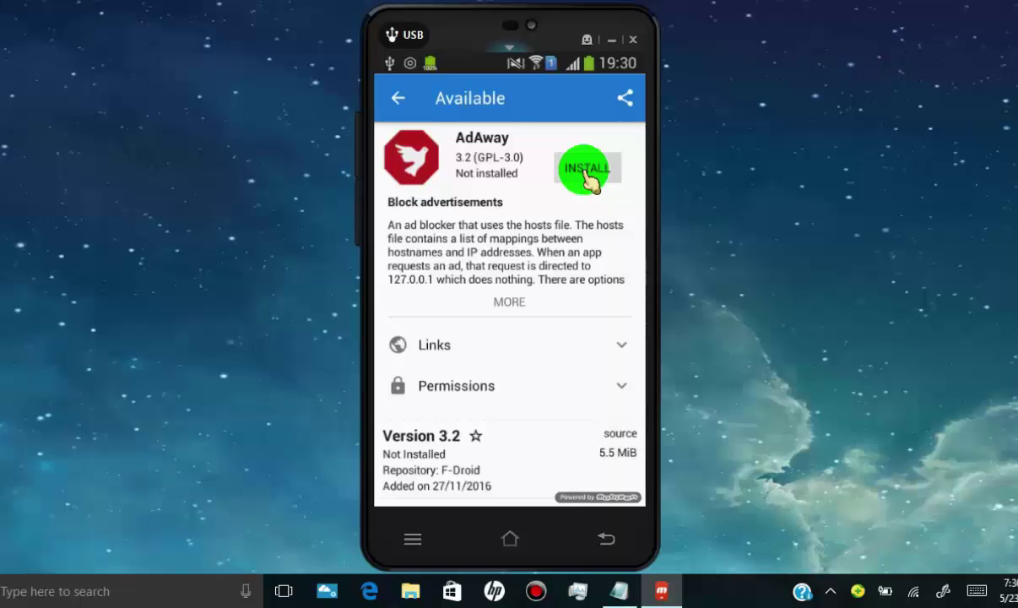
Step: Install AdAway 3.2 from its F-Droid page, accepting its permissions, then return to F-Droid
{"action": "left_click", "coordinate": [587, 171]}
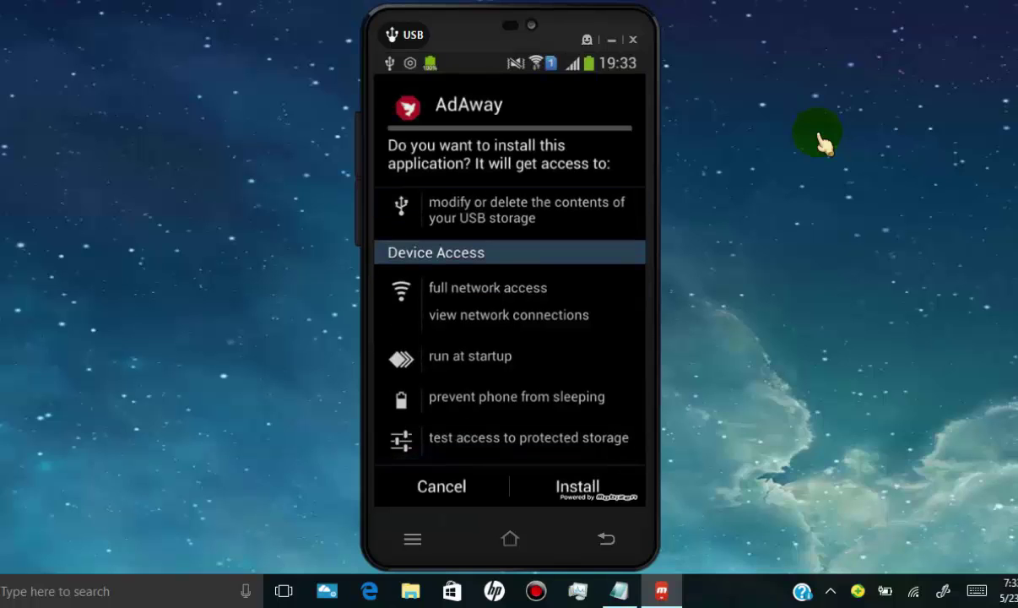
{"action": "left_click", "coordinate": [577, 486]}
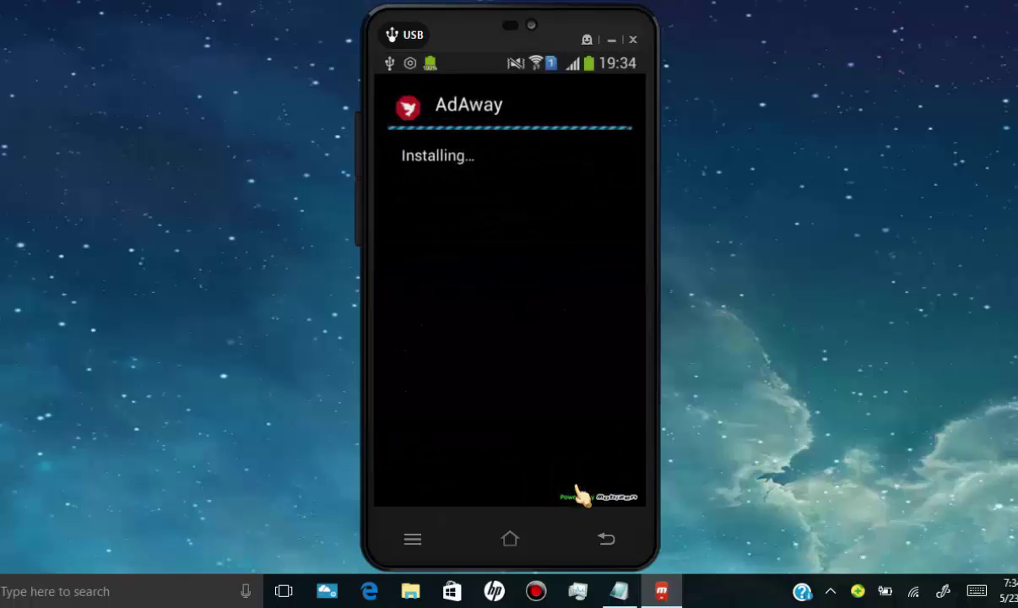
{"action": "left_click", "coordinate": [577, 487]}
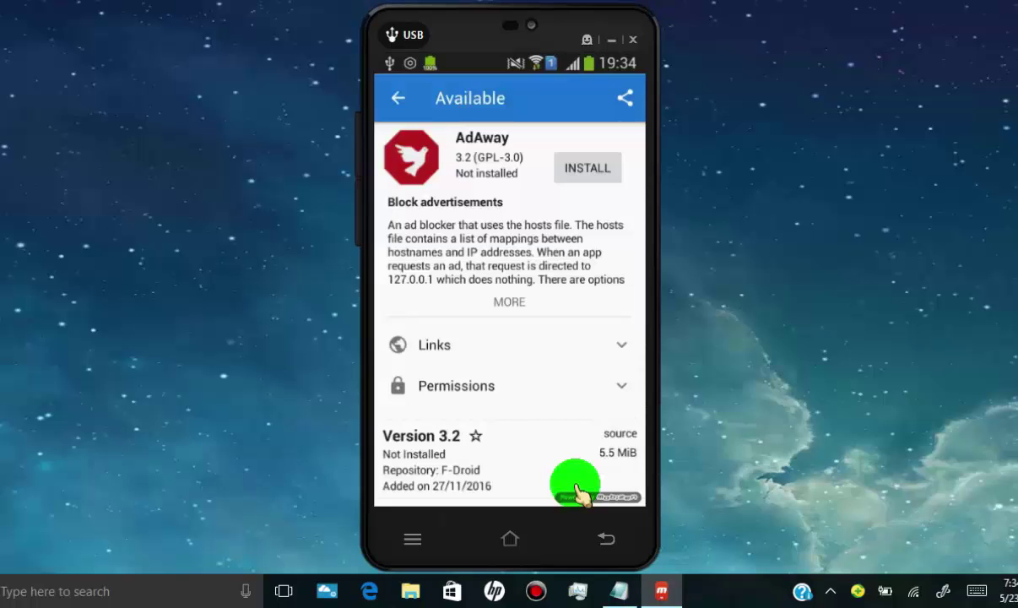
{"action": "left_click", "coordinate": [599, 169]}
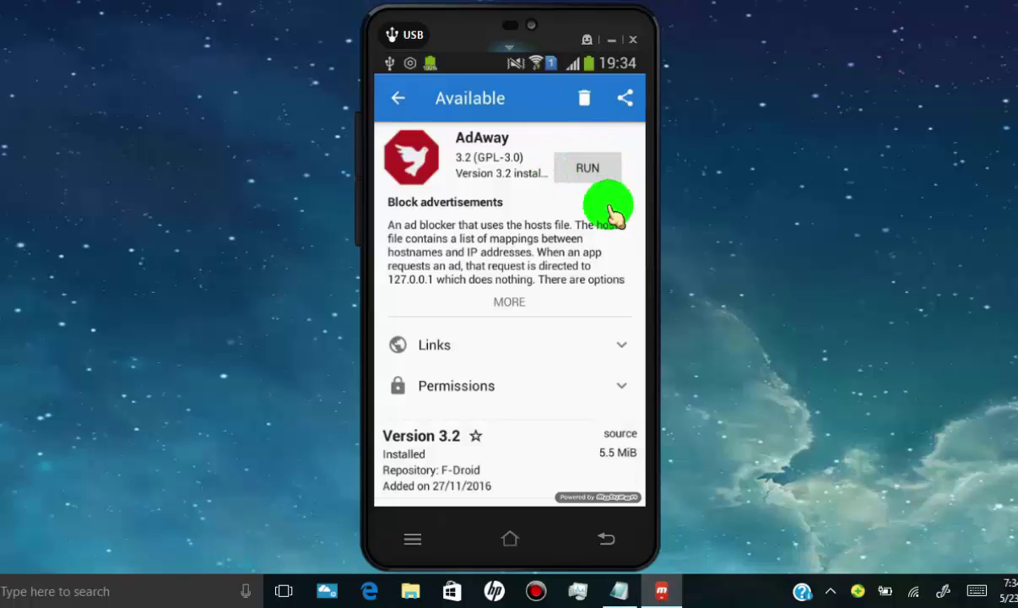
Step: Launch the newly installed AdAway from F-Droid to reach its Disabled status screen
{"action": "left_click", "coordinate": [584, 173]}
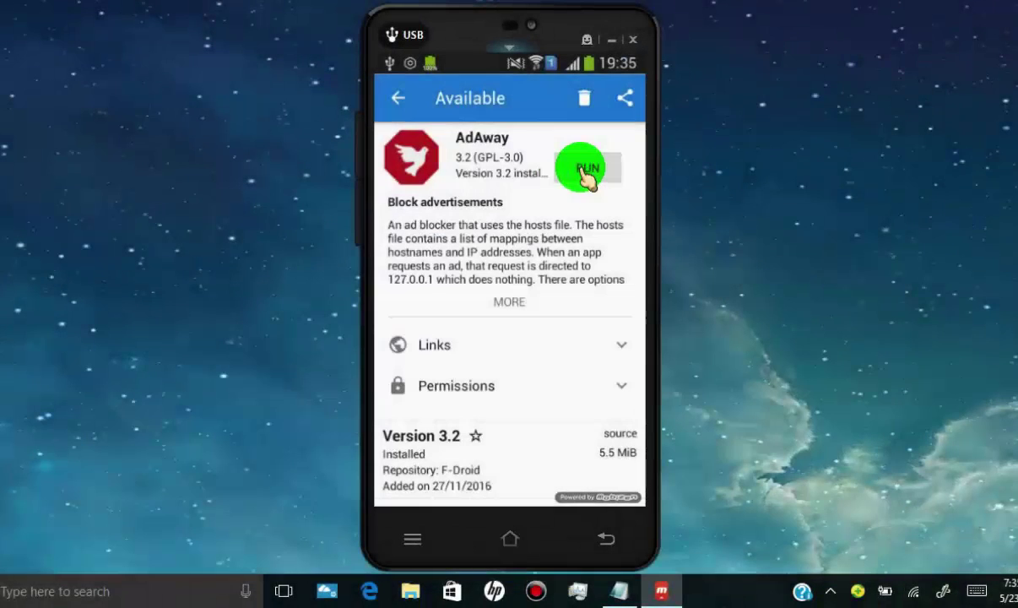
{"action": "left_click", "coordinate": [581, 168]}
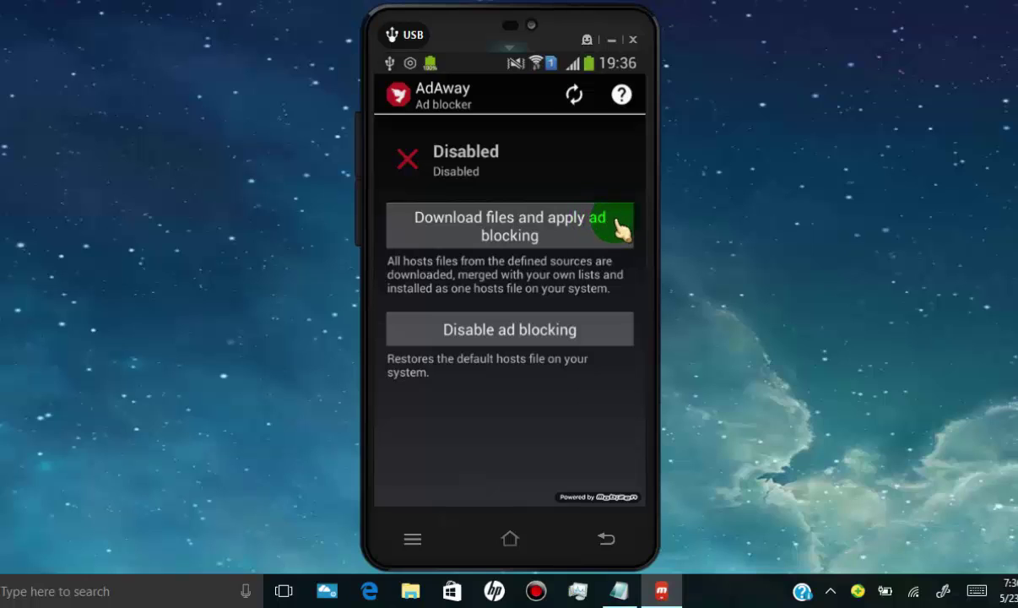
Step: Start downloading AdAway's hosts files from adaway.org and apply ad blocking
{"action": "left_click", "coordinate": [517, 226]}
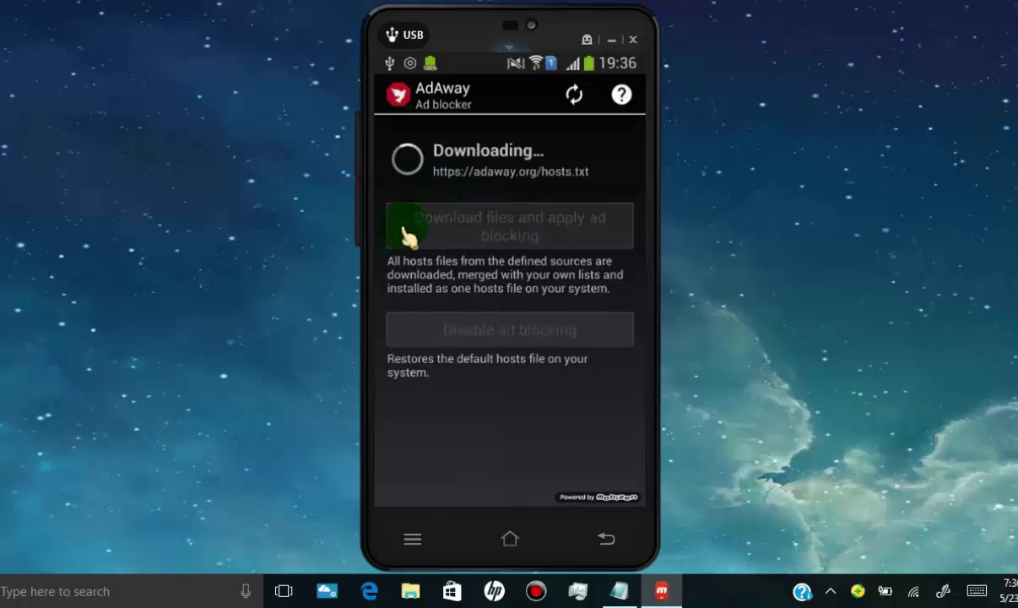